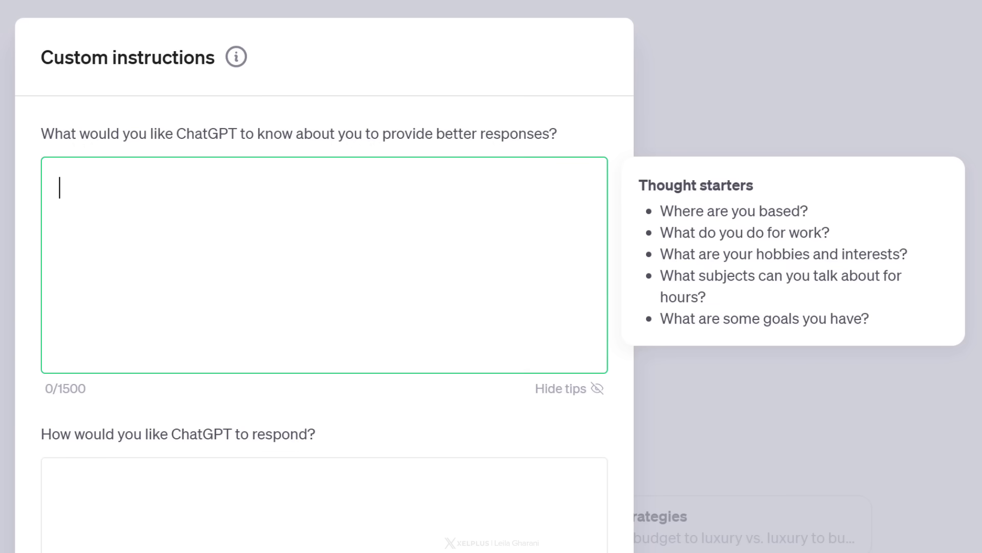
pyautogui.write('I’m a software developer based in Chicago working with Python.')
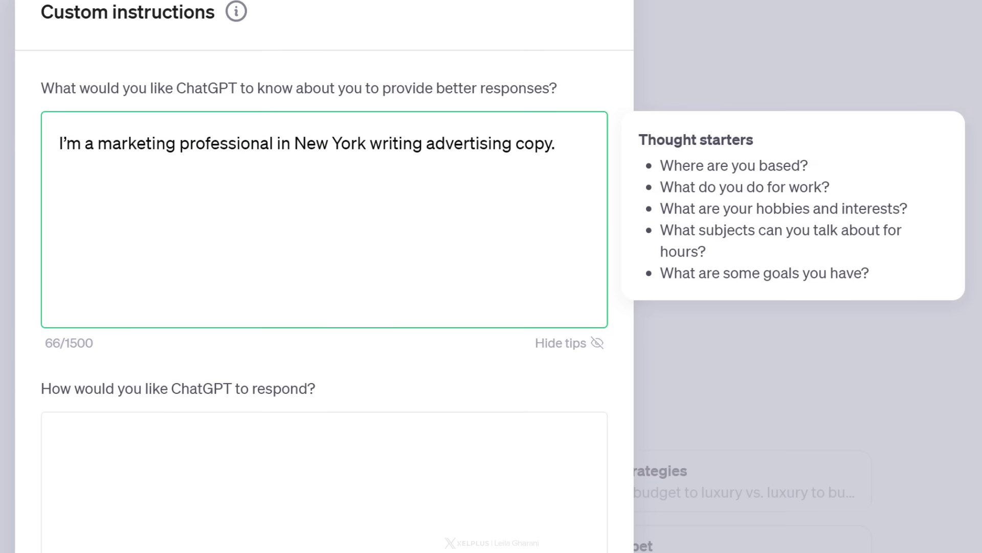
pyautogui.hotkey('ctrl', 'a')
pyautogui.press('BackSpace')
pyautogui.click(242, 323)
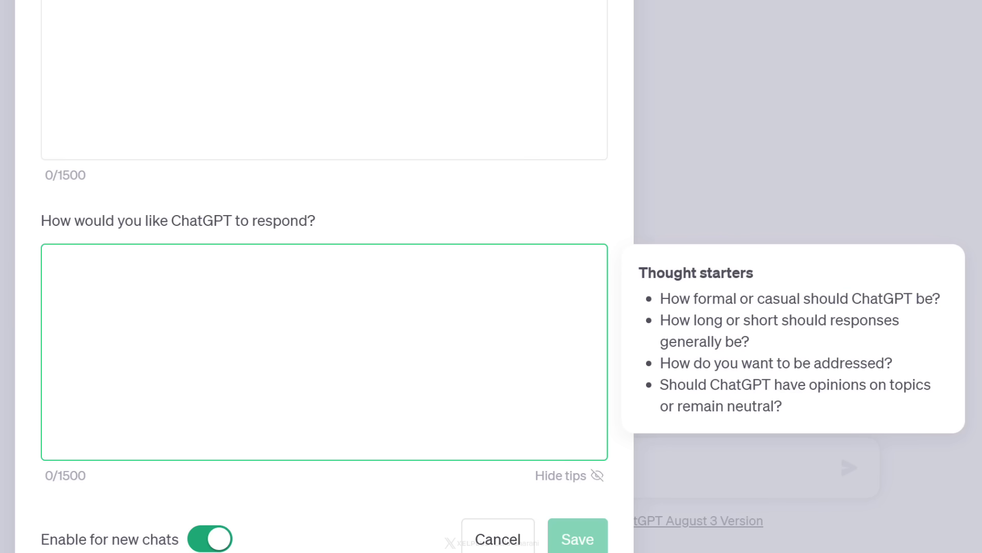
pyautogui.write('Language and tone to be friendly and casual')
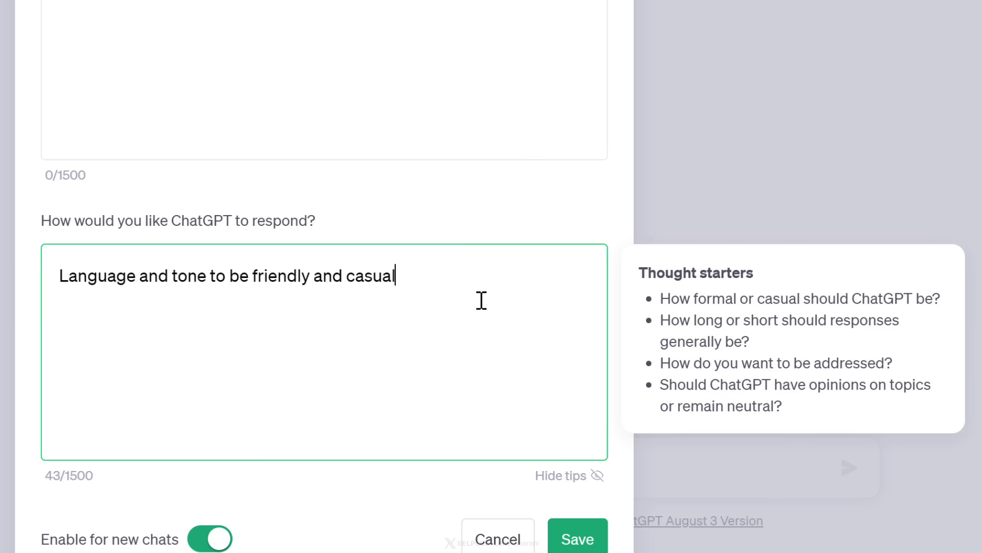
pyautogui.moveTo(397, 276); pyautogui.dragTo(56, 275)
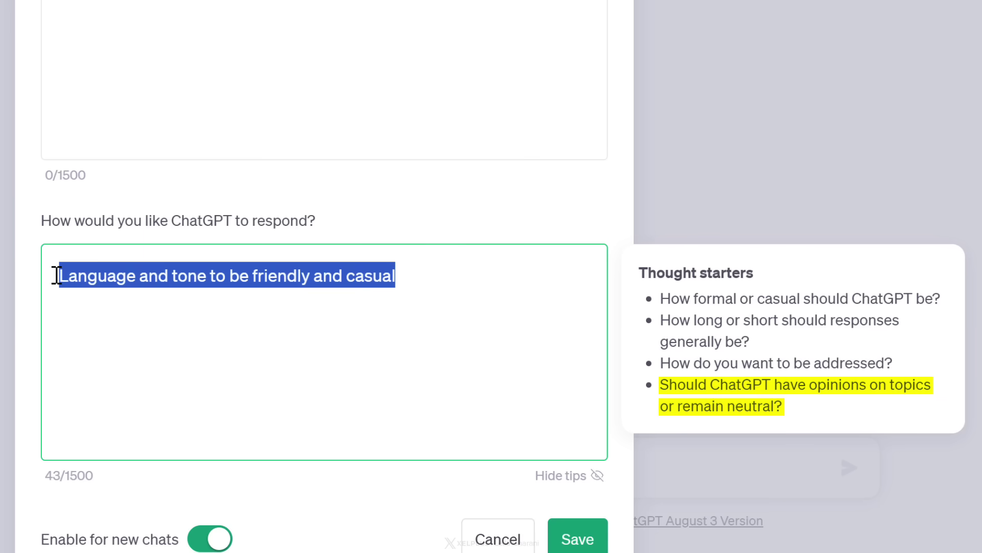
pyautogui.press('BackSpace')
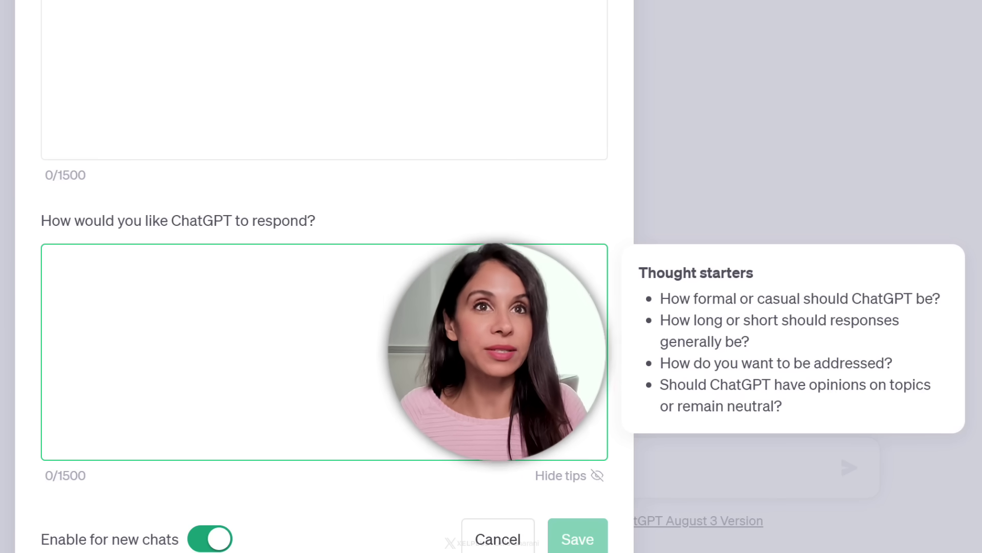
# Save the response instruction "When I ask for Excel formulas, just provide the most efficient formula without any explanation.".
pyautogui.write('When I ask for Excel formulas, just provide the most efficient formula without any explanation.')
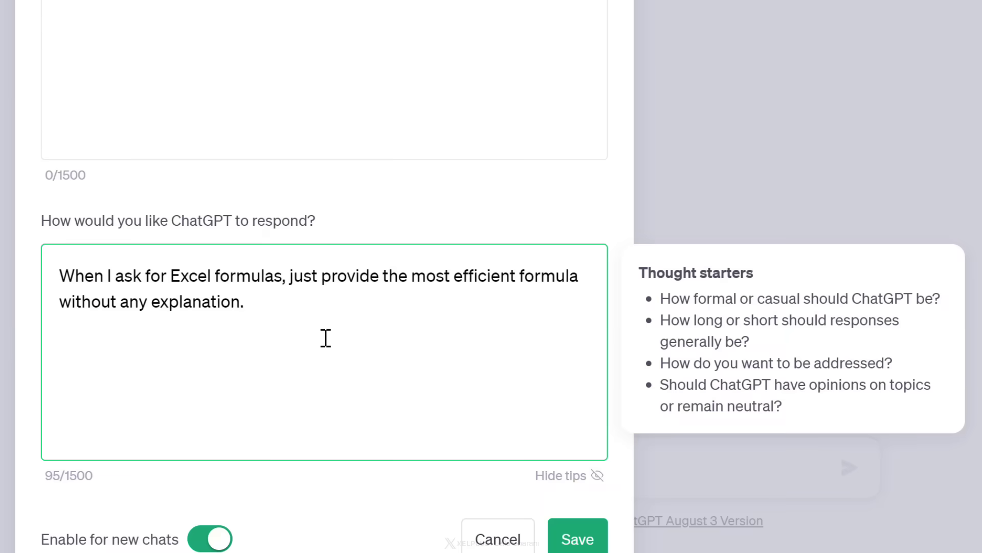
pyautogui.moveTo(245, 303); pyautogui.dragTo(63, 277)
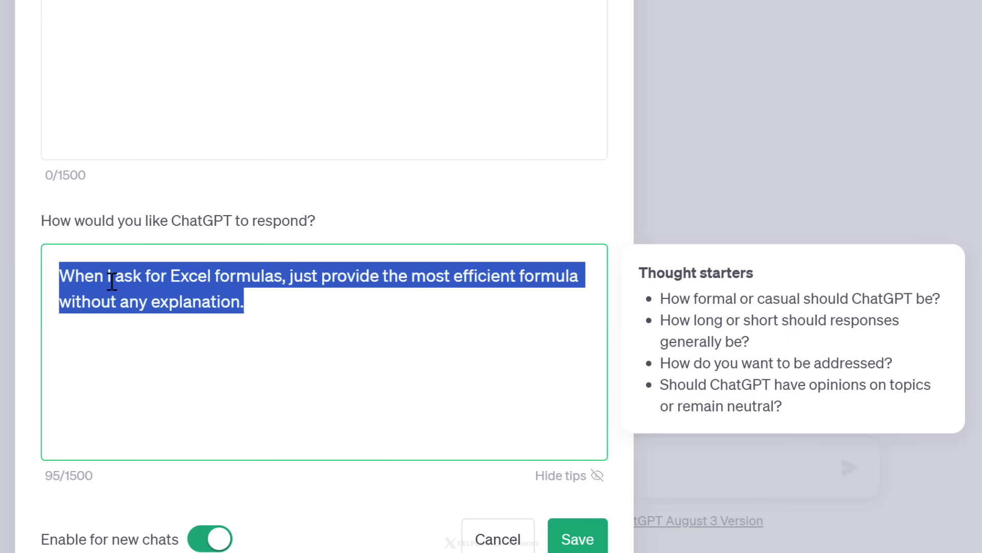
pyautogui.click(260, 297)
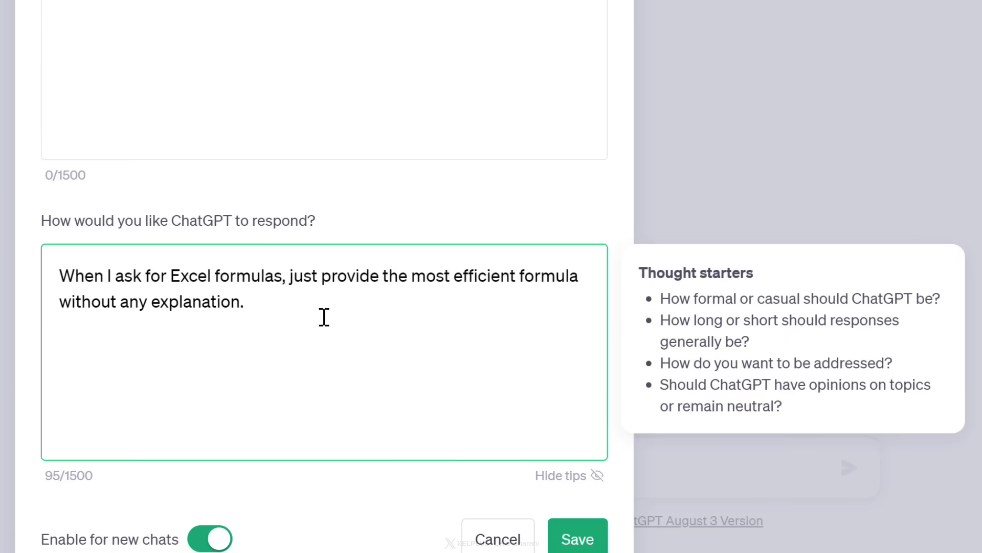
pyautogui.click(565, 534)
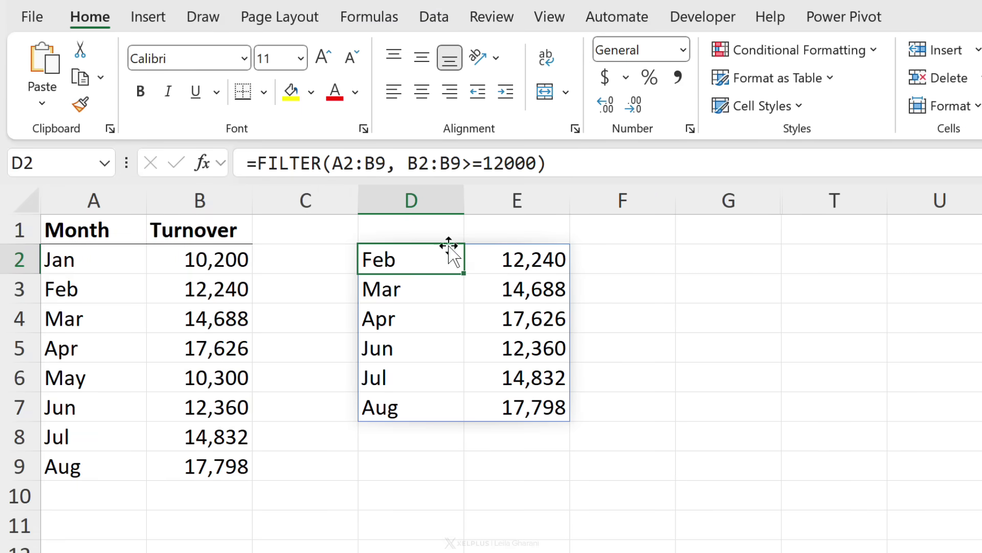
# In Excel, examine the B2:B9>=12000 criterion of the FILTER formula in cell D2.
pyautogui.moveTo(413, 165); pyautogui.dragTo(539, 163)
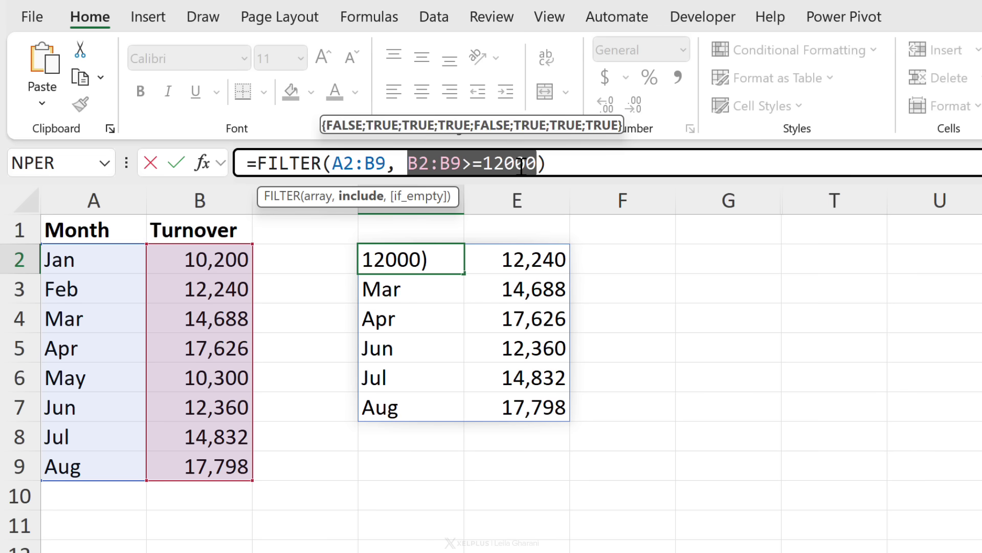
pyautogui.click(516, 164)
pyautogui.doubleClick(516, 163)
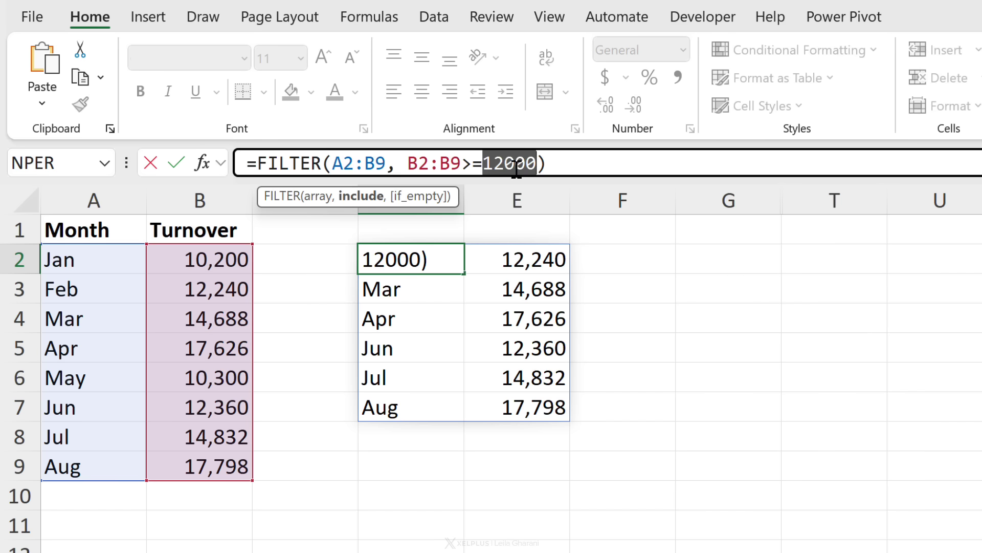
pyautogui.click(541, 157)
pyautogui.moveTo(540, 158); pyautogui.dragTo(402, 165)
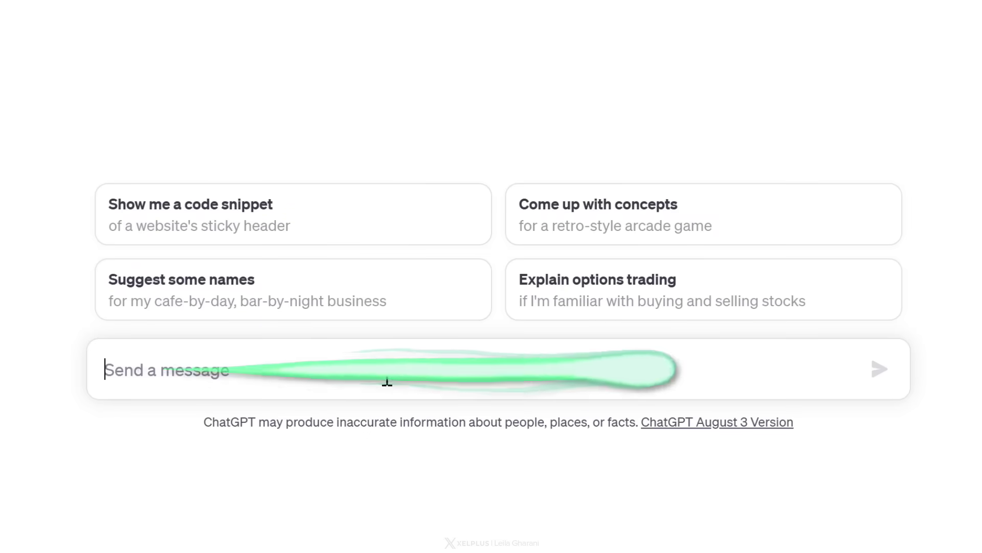
# In ChatGPT, send the prompt "=FILTER(A2:B9,B2:B9>12000) update this Excel formula so it returns values in the B column that are between 12000 and 15000".
pyautogui.write('=FILTER(A2:B9,B2:B9>12000)  update this Excel formula so it return values in the B column that are between 12000 and 15000')
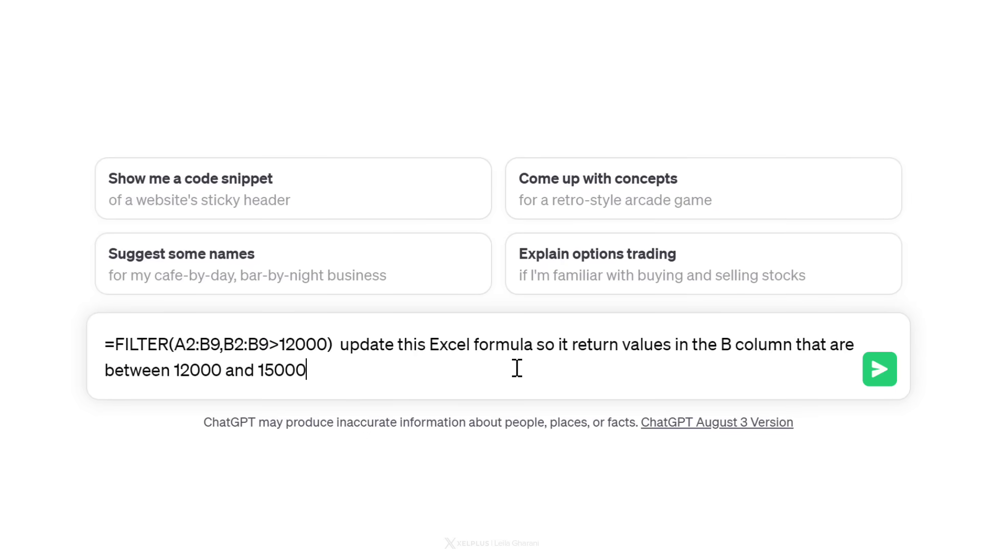
pyautogui.click(619, 346)
pyautogui.write('s')
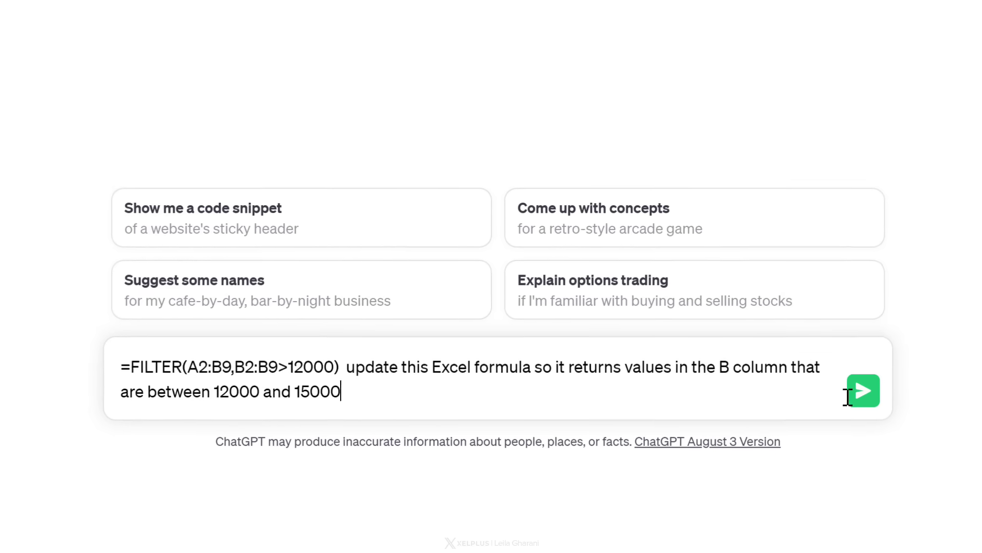
pyautogui.click(880, 368)
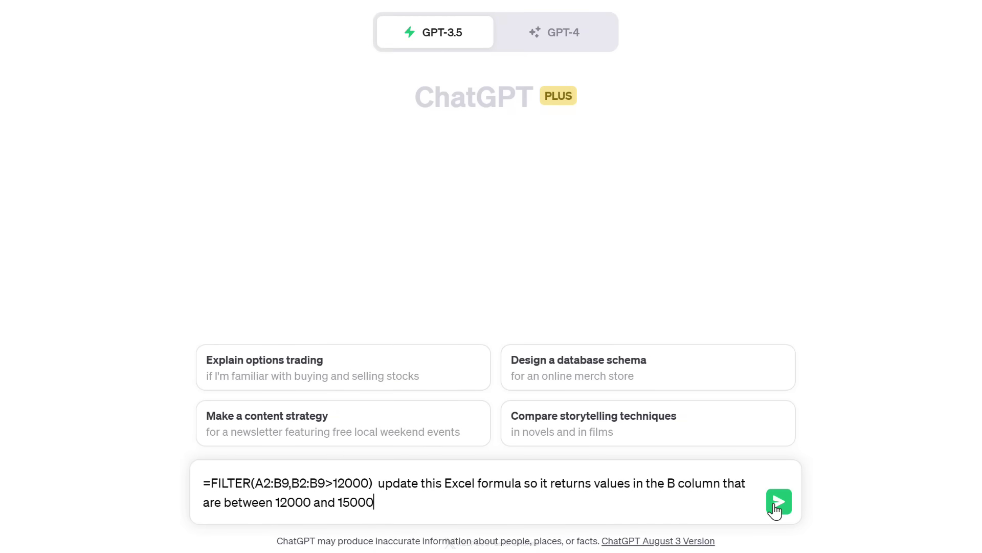
pyautogui.click(775, 506)
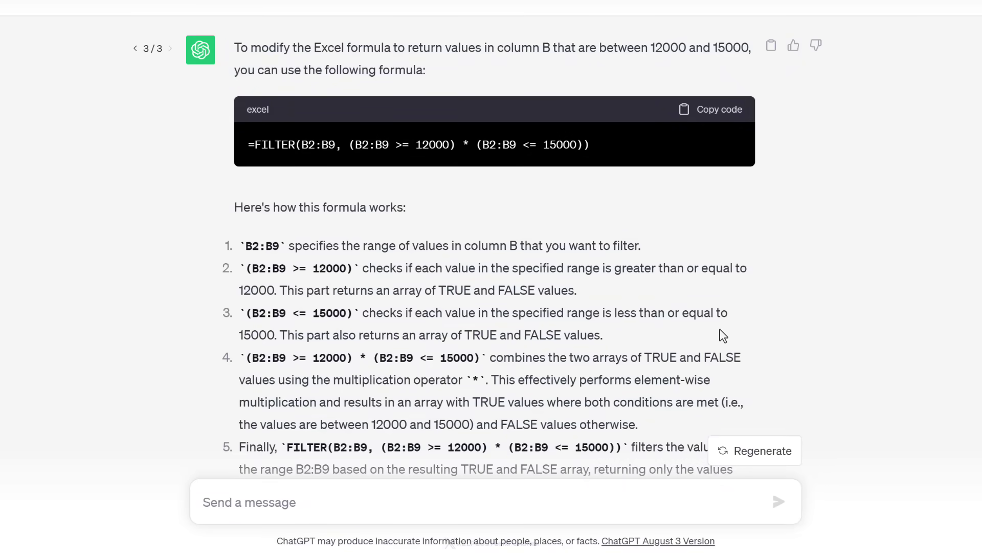
pyautogui.scroll(-3, 720, 342)
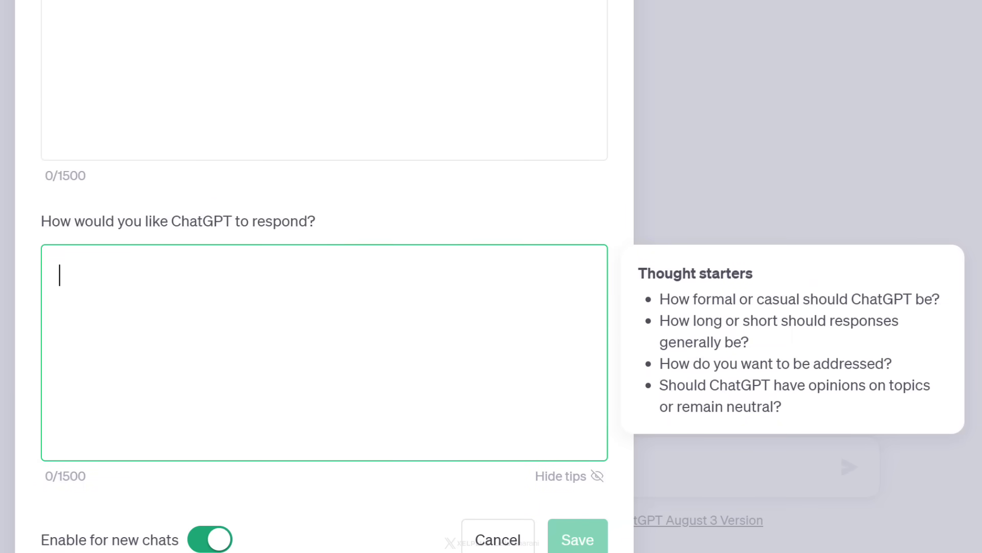
# Save response instructions asking for a confidence level with every answer, a valid source URL for facts, and a notice when speculating or predicting.
pyautogui.write('Always add the confidence level of your answer.')
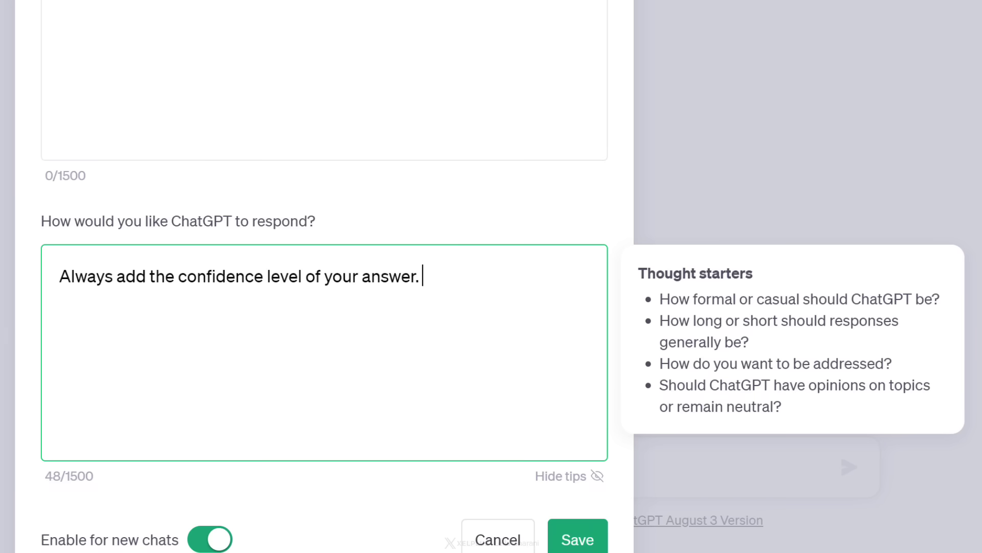
pyautogui.write('When your answer includes facts, always provide a valid URL with the source for your answer.')
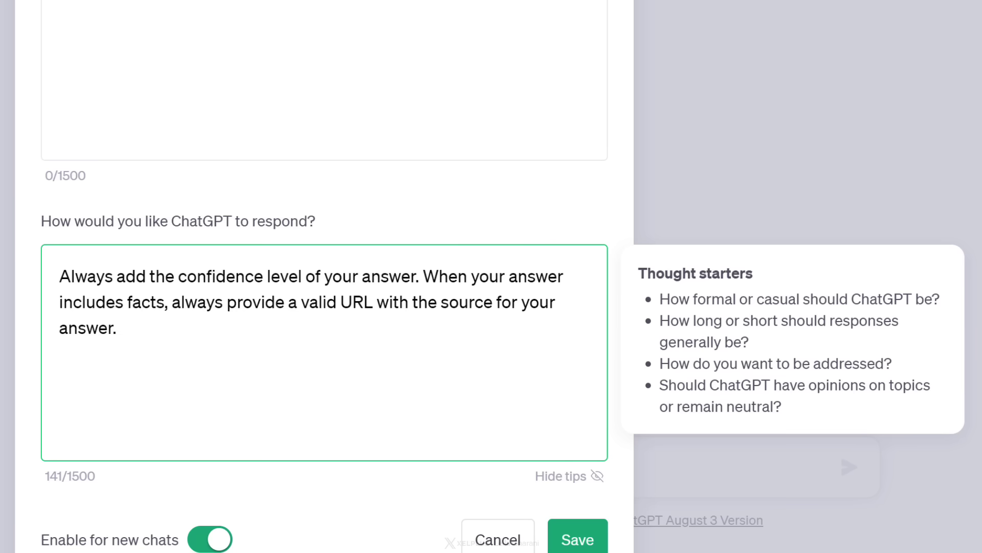
pyautogui.write('If you speculate or predict something, inform me.')
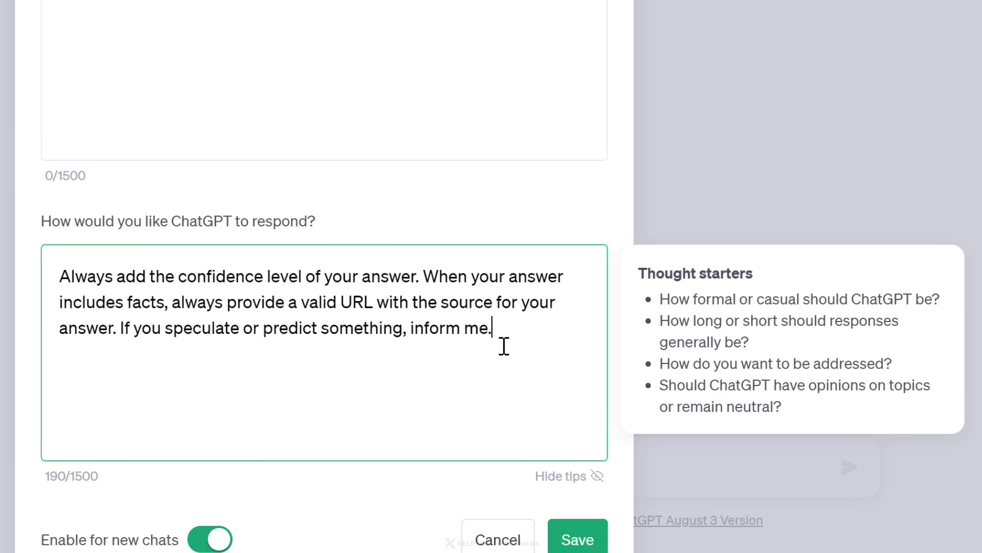
pyautogui.click(573, 538)
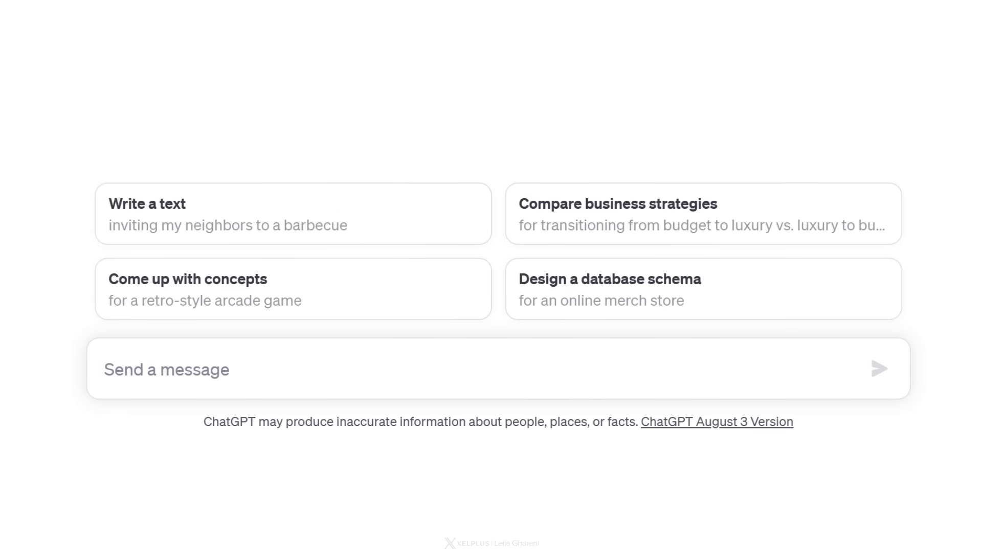
# Ask ChatGPT "Who where the FIFA world cup winners of the 90s?" in a new chat.
pyautogui.write('Who where the FIFA world cup winners of the 90s?')
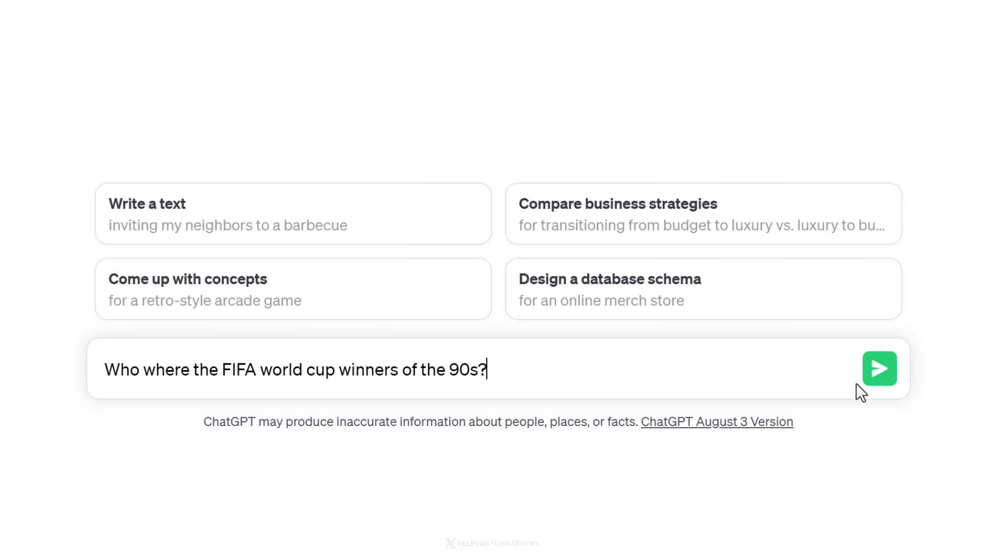
pyautogui.click(880, 377)
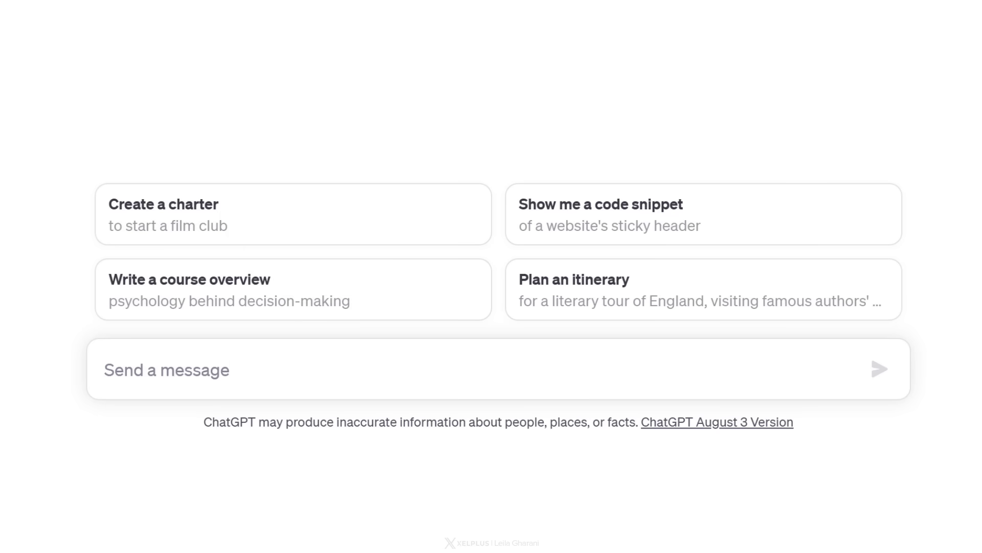
# Send a prompt asking ChatGPT to learn a writing style from examples, save it as LG_STYLE, request a topic and write Productivity blog articles.
pyautogui.write("I'd like you to help me write articles for my Productivity blog. First I want you to understand my writing style based on examples that I give you. You'll save my writing style under LG_STYLE. After that, you'll ask me what the topic of my specific content is. You'll then write the article using LG_STYLE.")
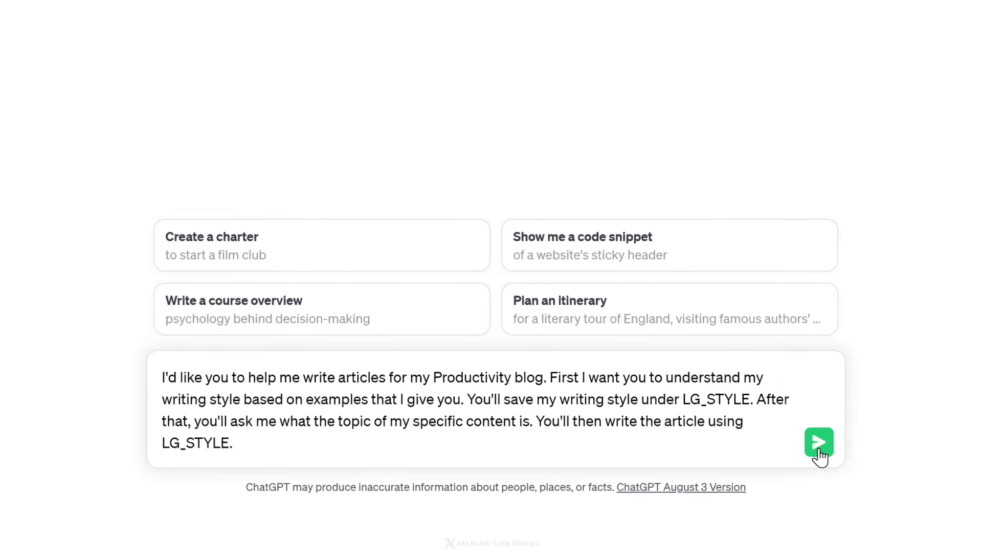
pyautogui.click(879, 370)
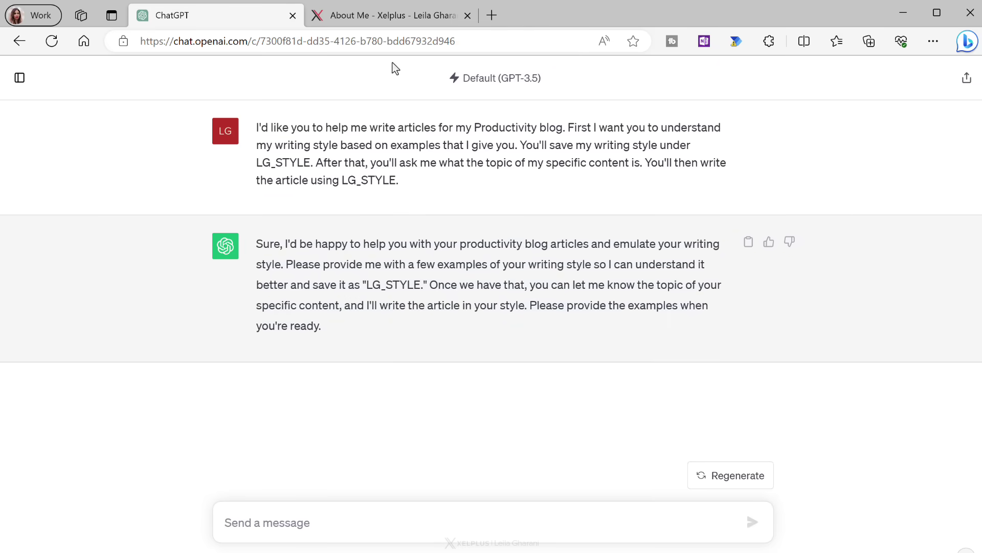
# Copy the "Nice to meet you." introduction from the Xelplus About Me page into the ChatGPT message under "Example 1 of LG_STYLE:".
pyautogui.click(384, 18)
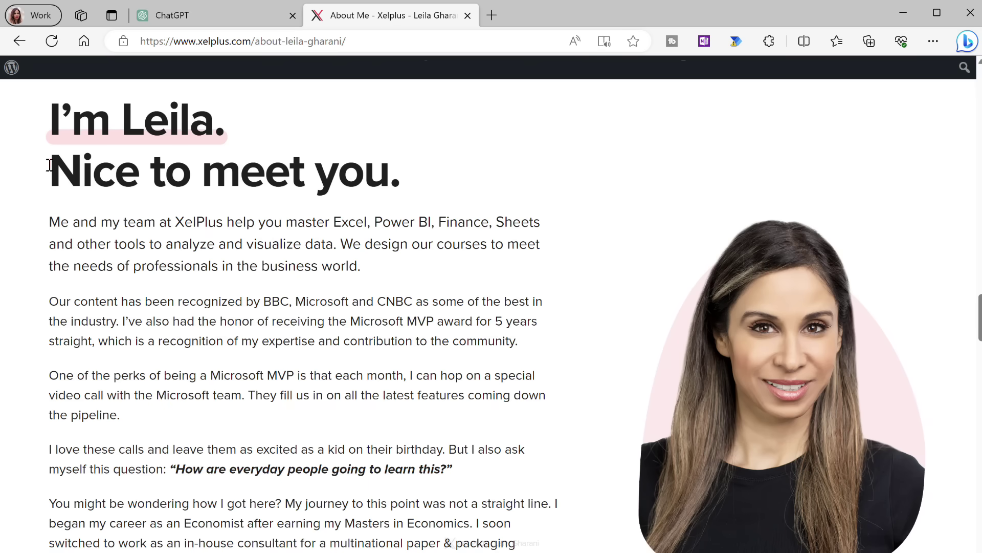
pyautogui.moveTo(49, 165); pyautogui.dragTo(300, 355)
pyautogui.hotkey('ctrl', 'c')
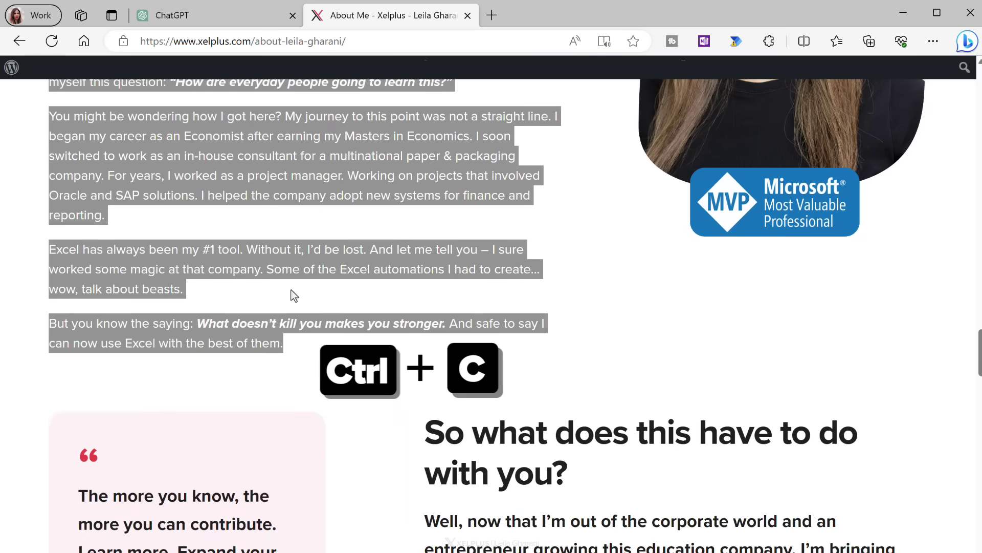
pyautogui.click(245, 22)
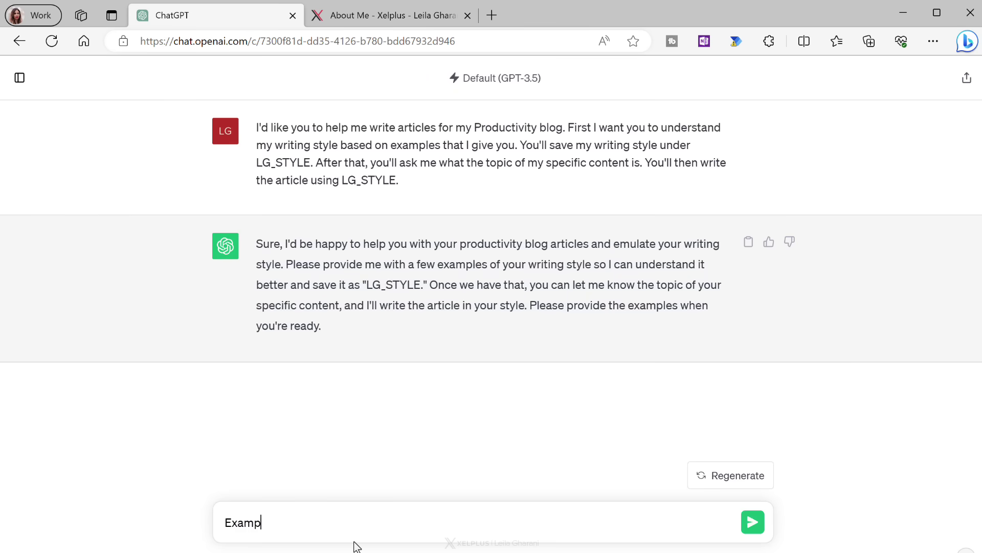
pyautogui.write('Example 1 of LG_STYLE:')
pyautogui.hotkey('ctrl', 'v')
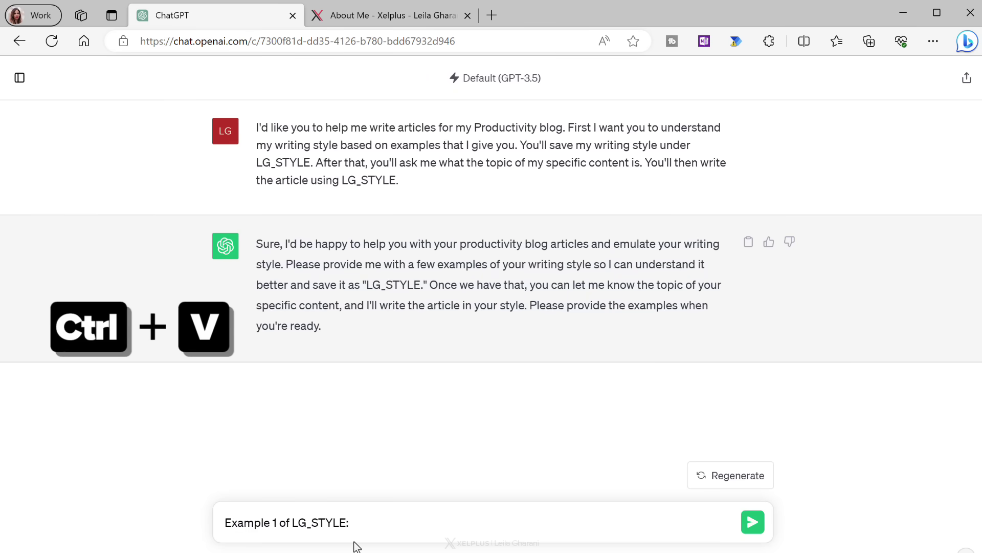
pyautogui.hotkey('shift', 'Return')
pyautogui.hotkey('shift', 'Return')
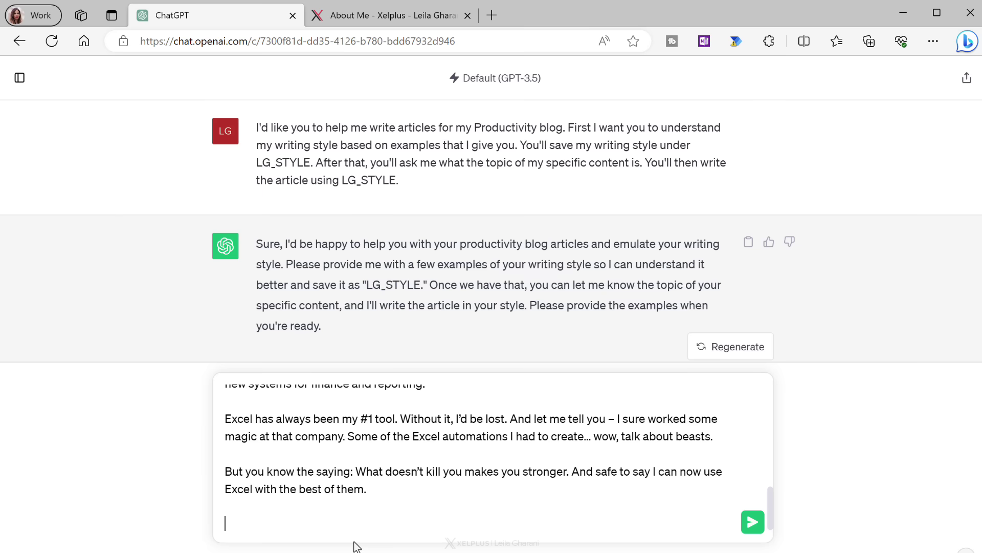
# Add the page's "So what does this have to do with you?" section under "Example 2 of LG_STYLE:" and send the message.
pyautogui.write('Example 2 of LG_STY')
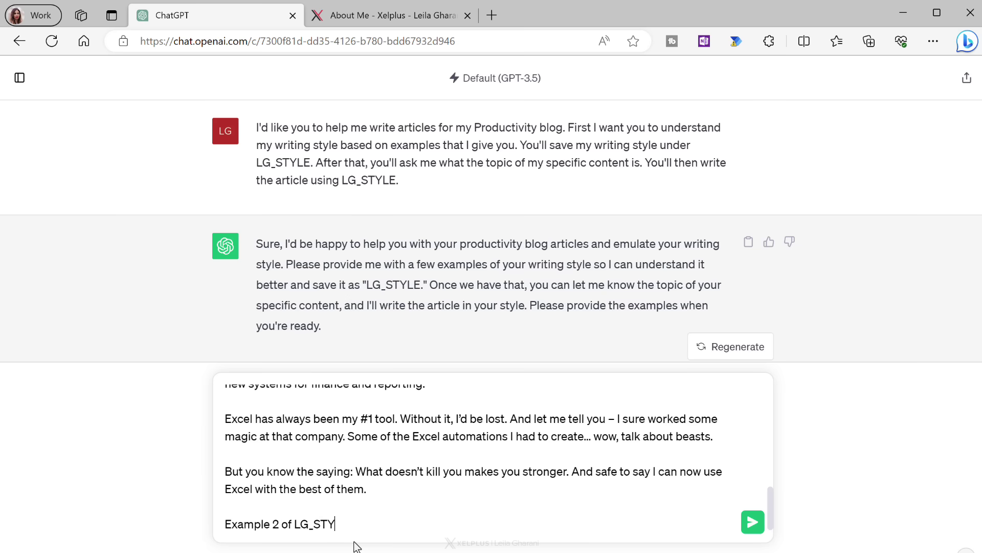
pyautogui.write('LE:')
pyautogui.hotkey('shift', 'Return')
pyautogui.click(389, 15)
pyautogui.scroll(-10, 563, 307)
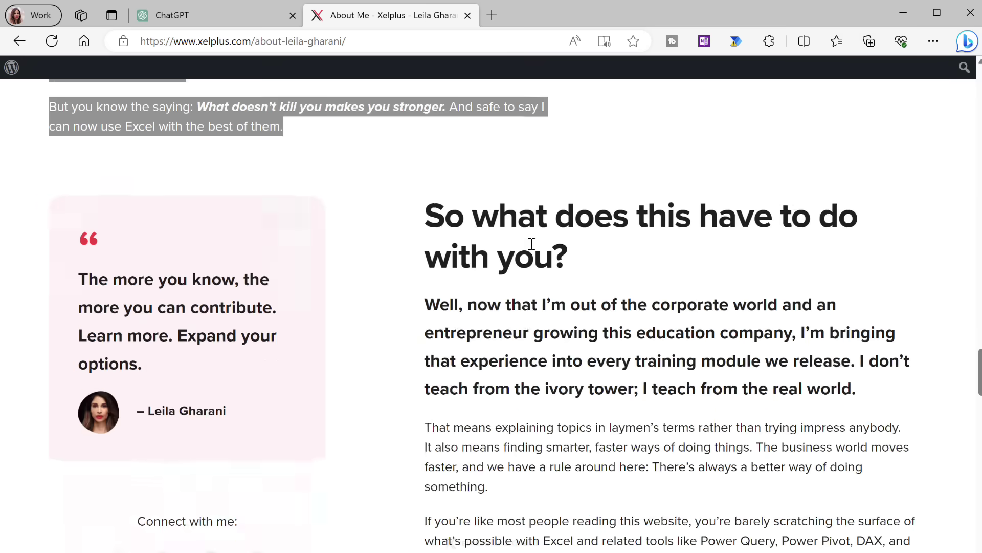
pyautogui.moveTo(725, 377); pyautogui.dragTo(425, 169)
pyautogui.hotkey('ctrl', 'c')
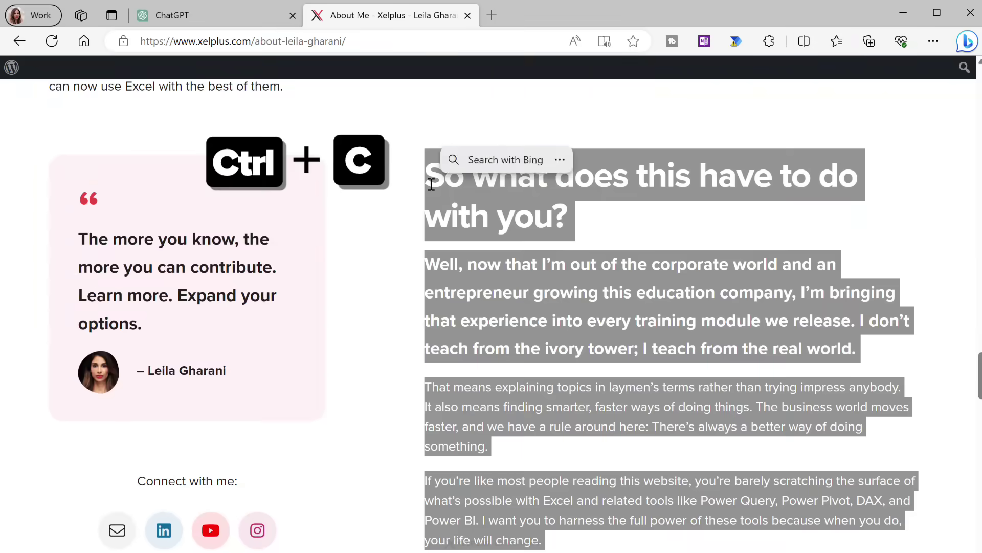
pyautogui.click(215, 15)
pyautogui.hotkey('ctrl', 'v')
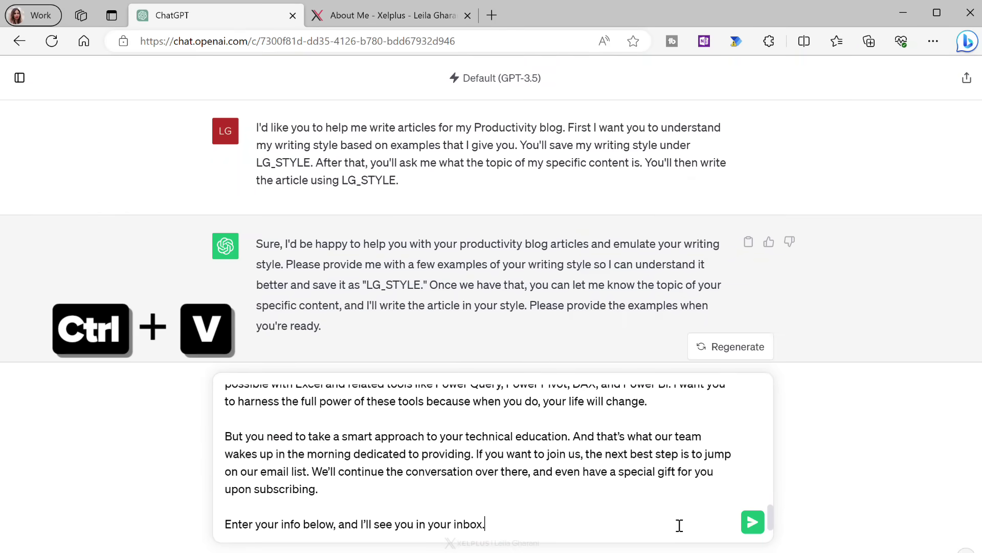
pyautogui.click(751, 523)
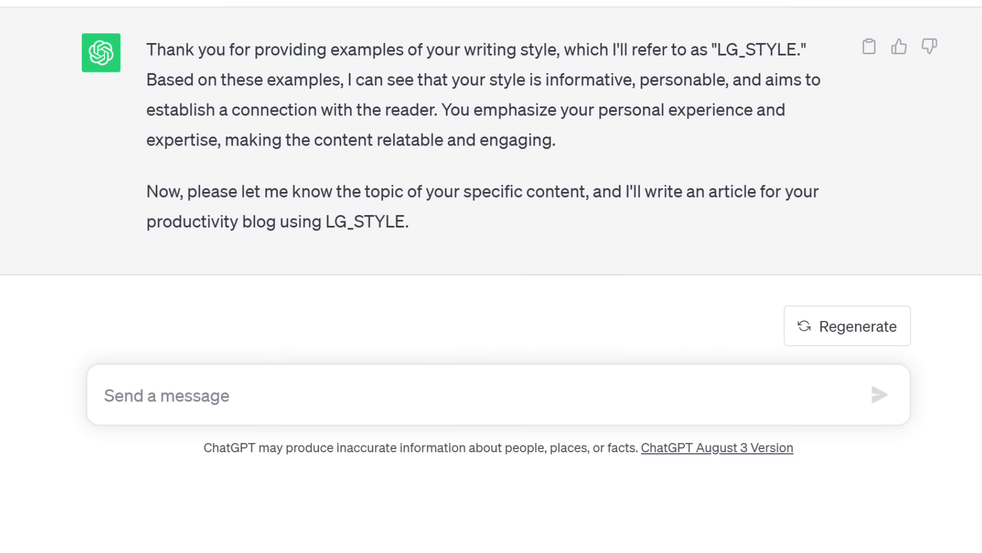
# Ask ChatGPT to "write an article about the importance of daily coffee for productivity" and read through the article.
pyautogui.write('write an article about the importance of daily coffee for produc')
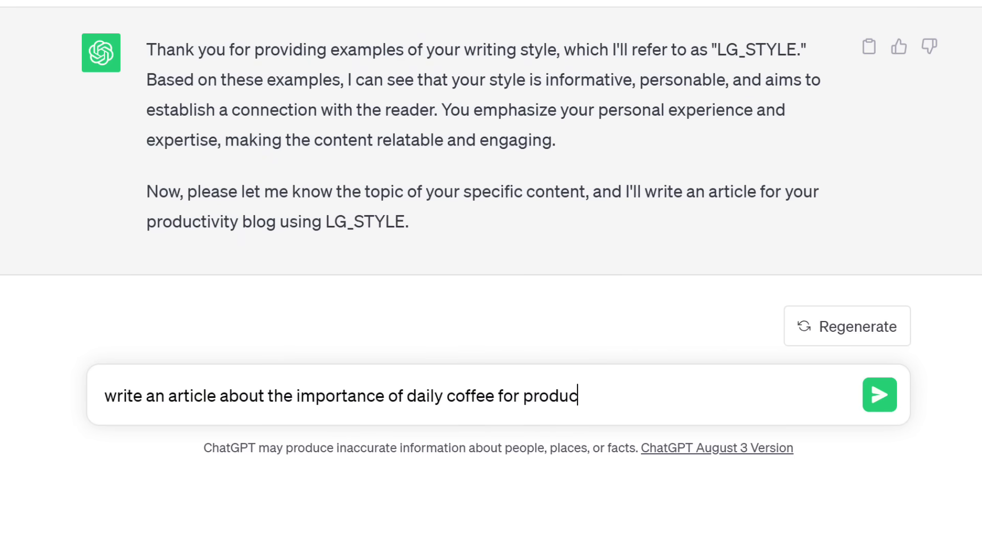
pyautogui.write('tivity')
pyautogui.press('Return')
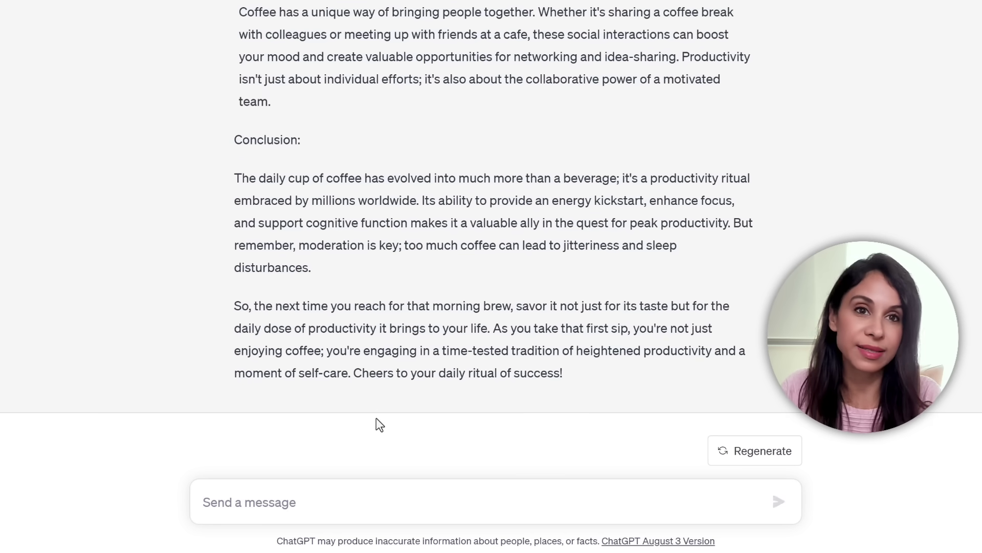
pyautogui.scroll(6, 420, 370)
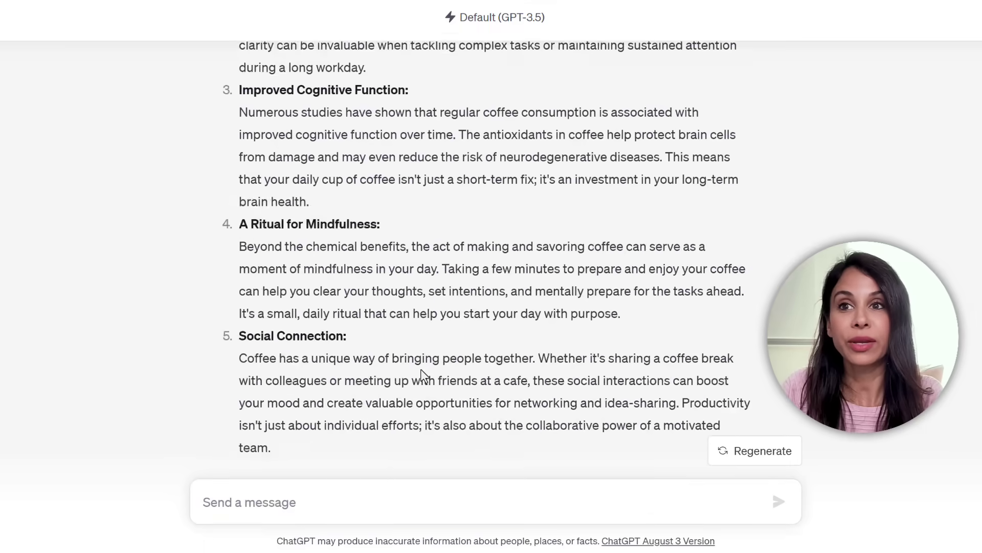
pyautogui.scroll(10, 420, 370)
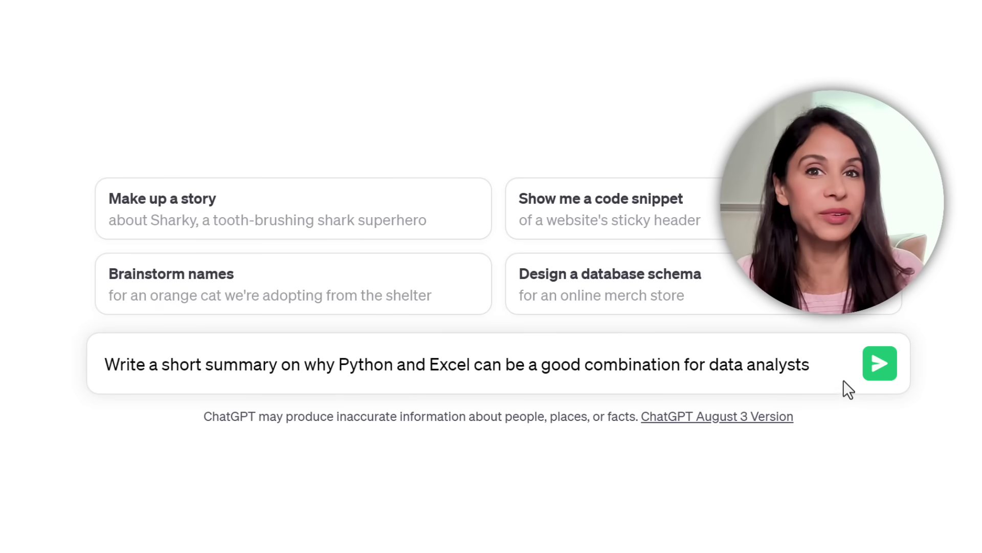
# Request a short summary on why Python and Excel suit data analysts, and have ChatGPT ruthlessly critique the text and say where it can be better.
pyautogui.click(879, 376)
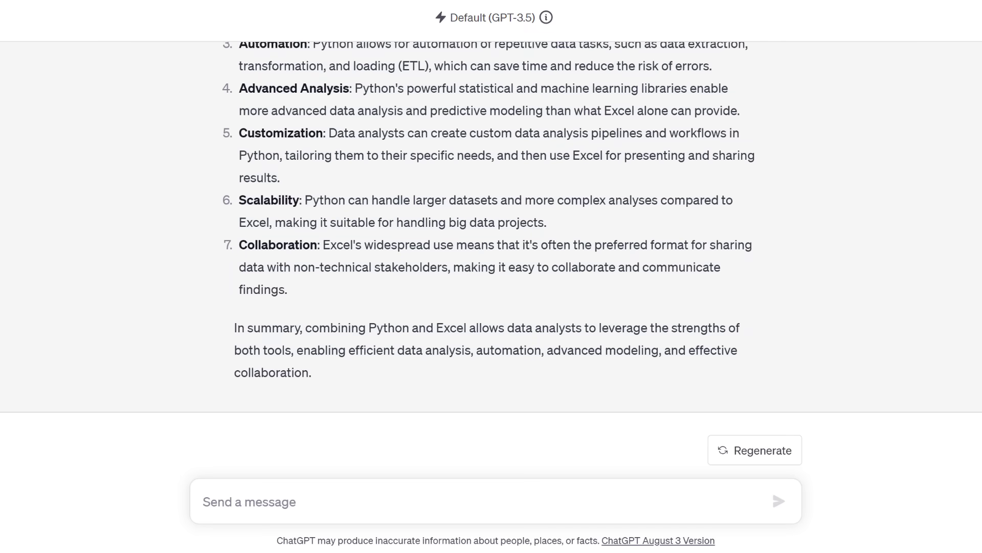
pyautogui.write('Now act as a critic.')
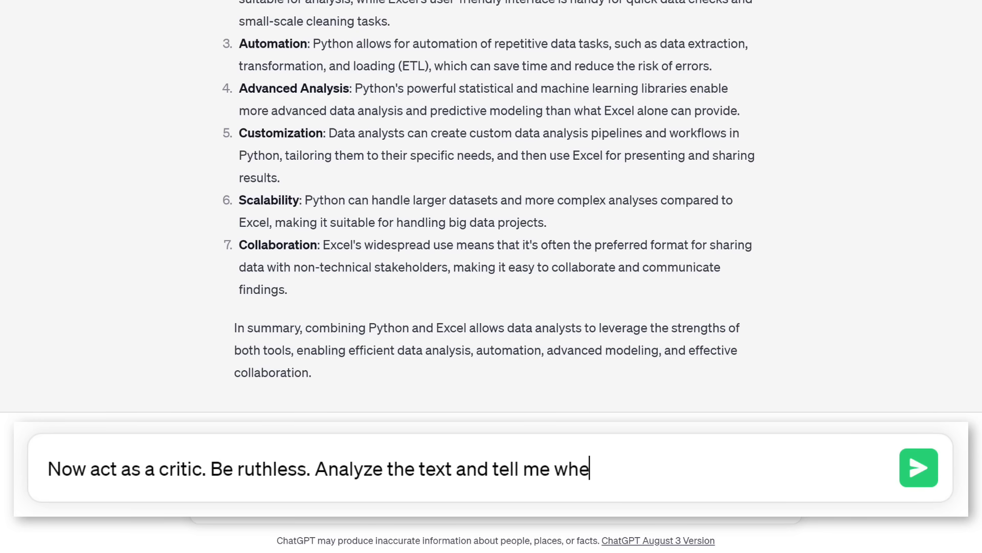
pyautogui.write('Be ruthless. Analyze the text and tell me where it can be better.')
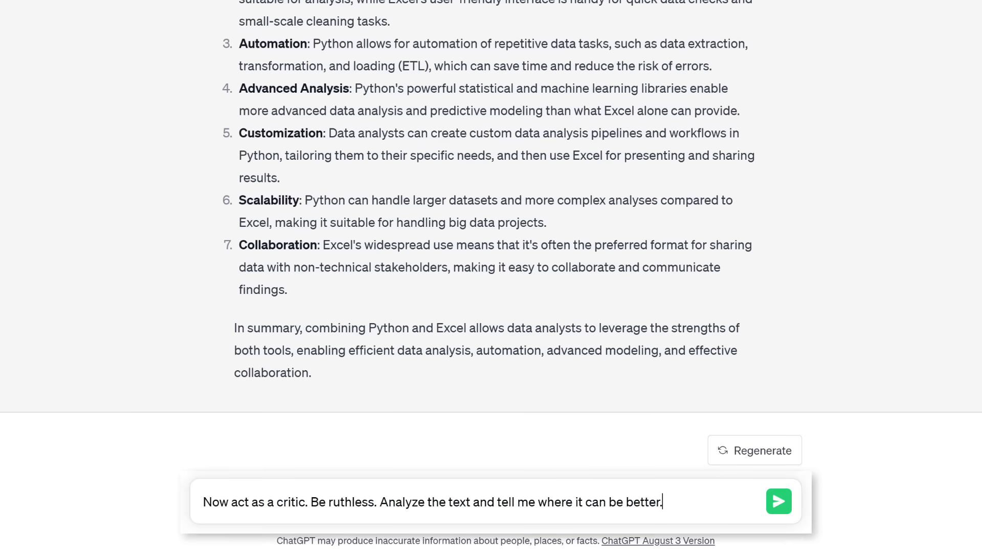
pyautogui.press('Return')
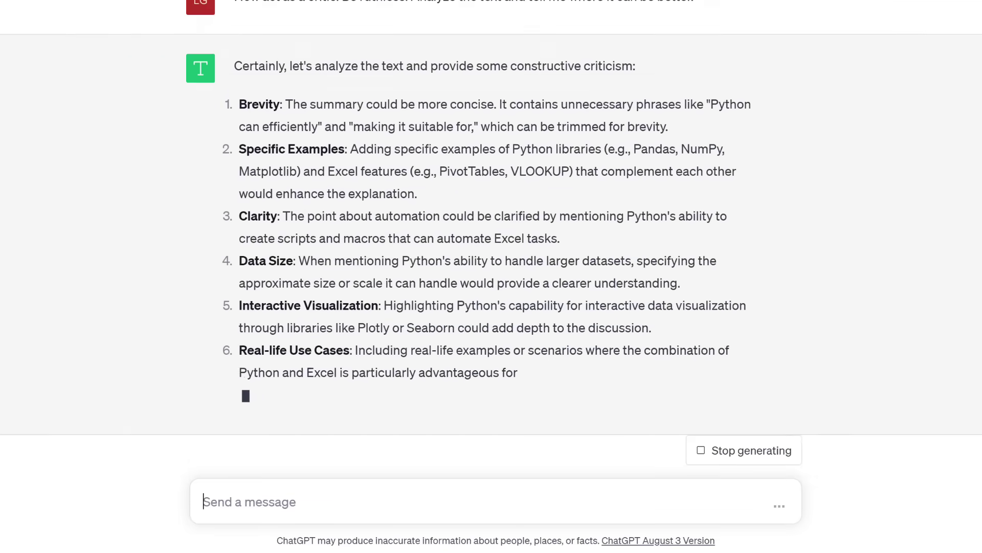
pyautogui.scroll(10, 491, 230)
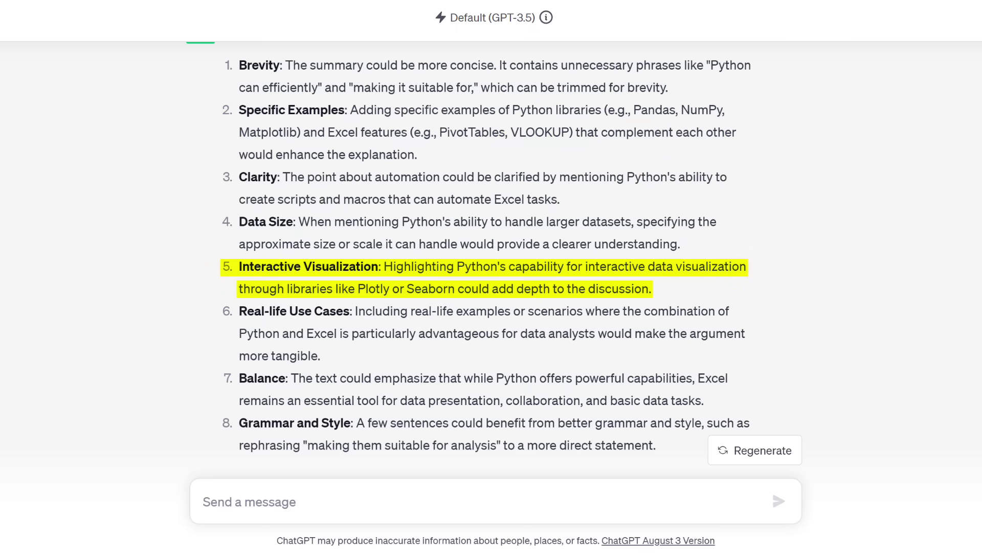
pyautogui.scroll(-5, 491, 256)
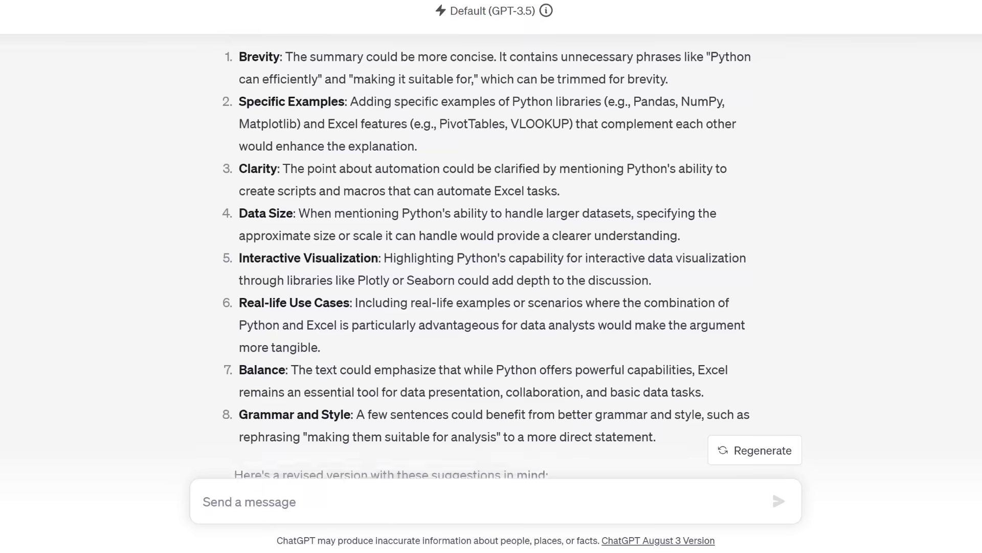
pyautogui.scroll(-4, 491, 256)
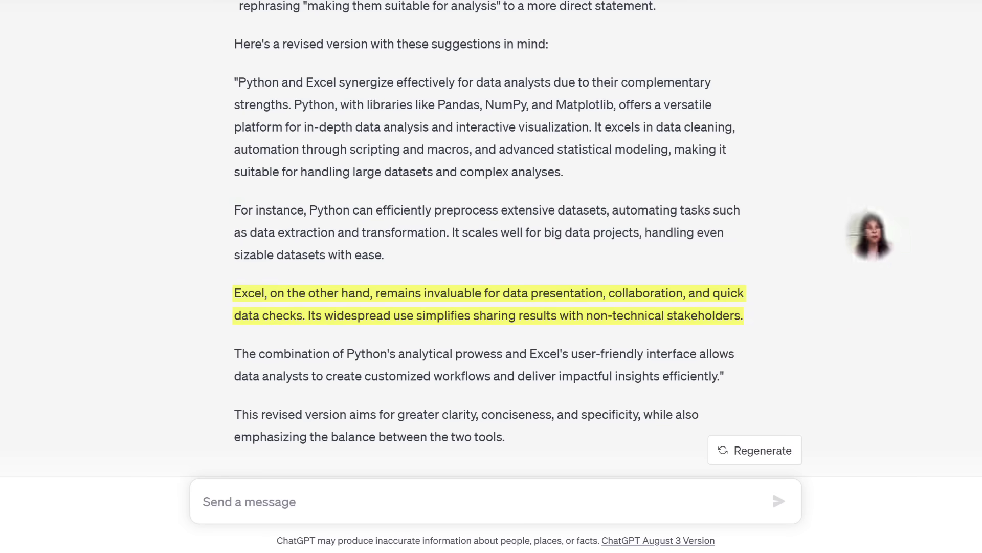
pyautogui.scroll(10, 492, 256)
pyautogui.scroll(15, 491, 256)
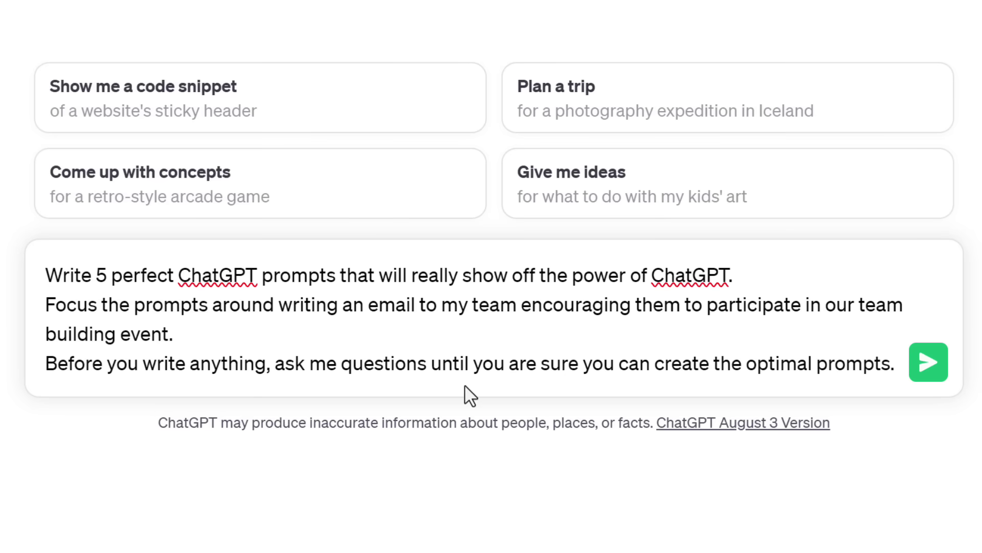
# Request 5 team building email prompts and answer the questions: get to know each other, 20 September, Berlin, nice dinner and breakfast, no work, creative group, casual, friendly.
pyautogui.click(890, 399)
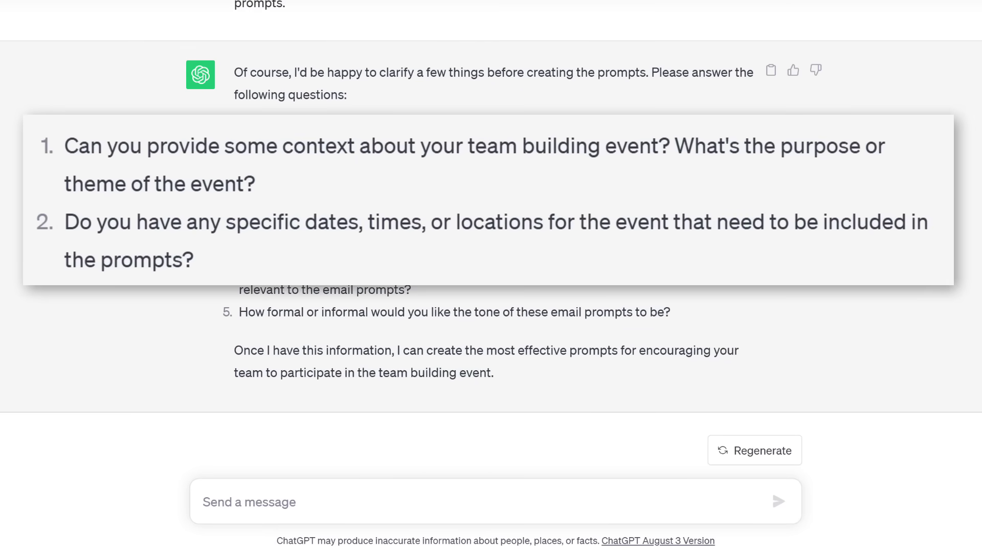
pyautogui.write('1. purpose: come together, get to know each other. 2. Date: 20 September, Location: Berlin 3. nice dinner, nice breakfast, no work 4. creative group of people 5. casual, nice, friendly')
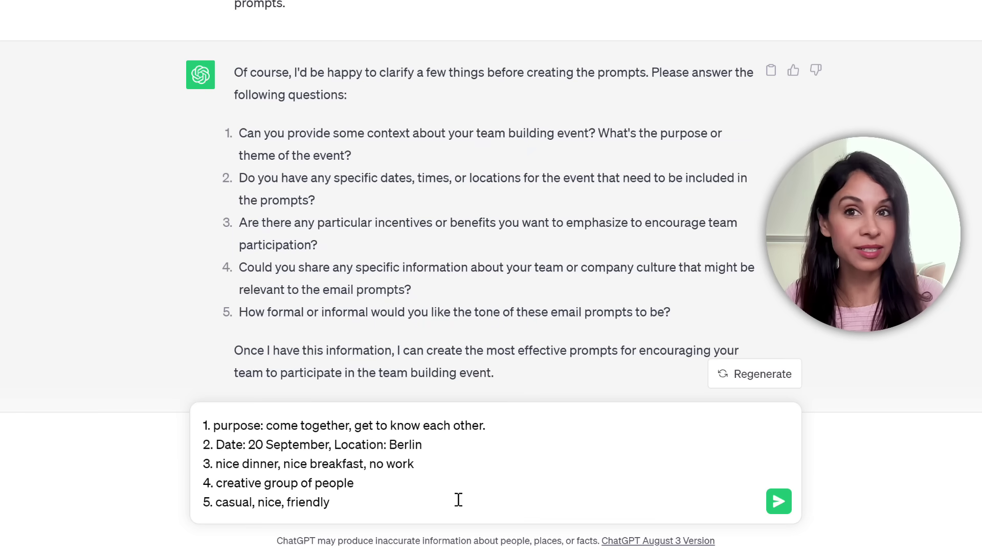
pyautogui.click(778, 502)
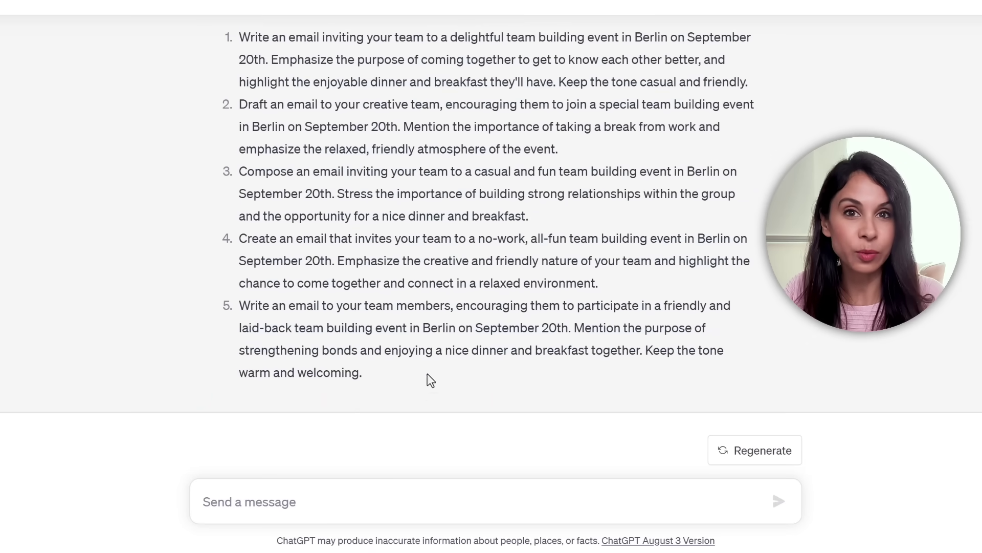
pyautogui.scroll(2, 432, 373)
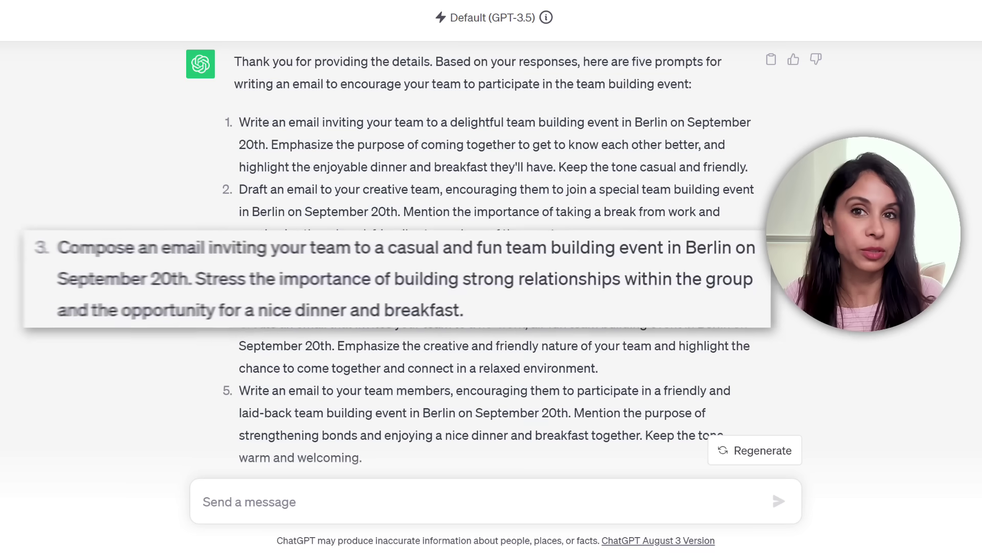
# Tell ChatGPT to "use 3. as my prompt for you" and "now do it", and read the written team building email.
pyautogui.write('use 3. as m')
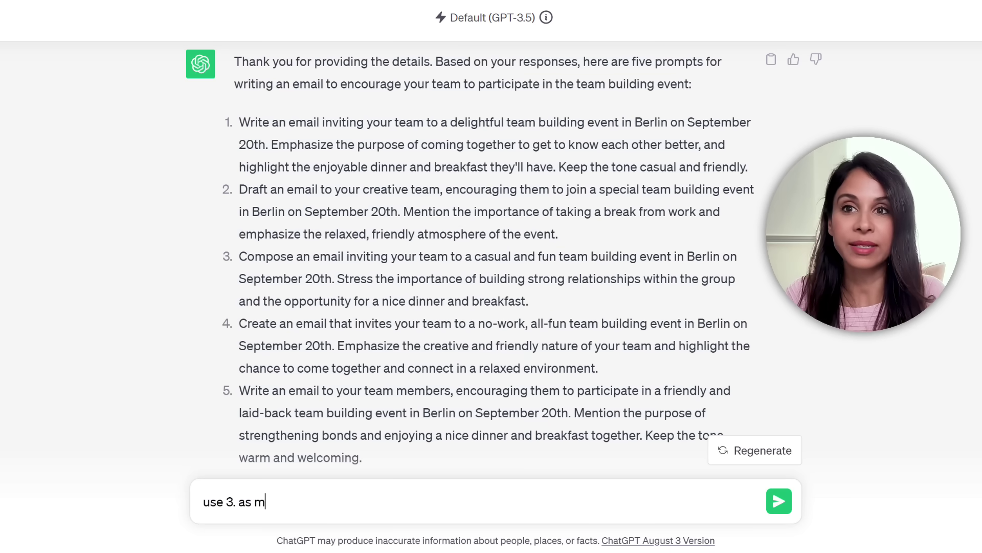
pyautogui.write('y prompt for')
pyautogui.press('Return')
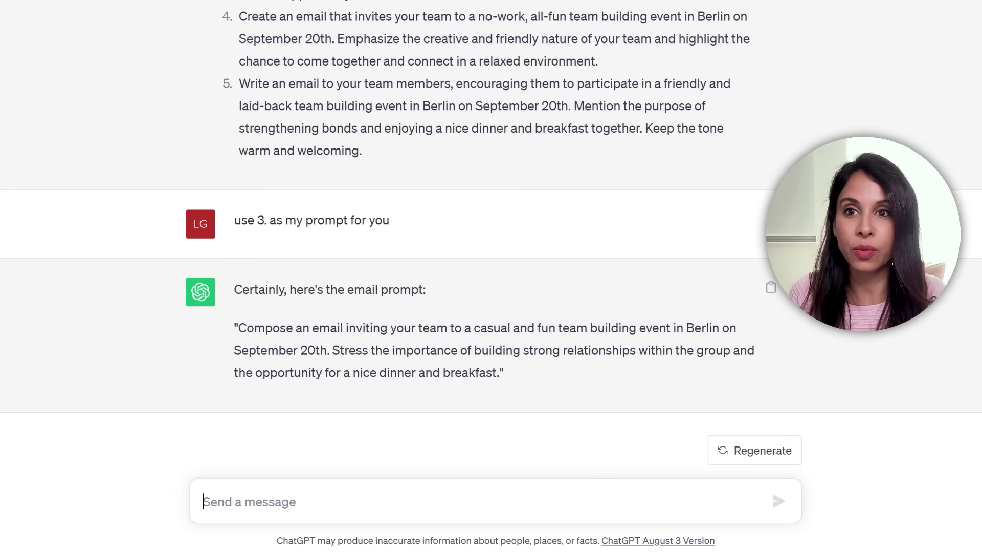
pyautogui.write('now do it')
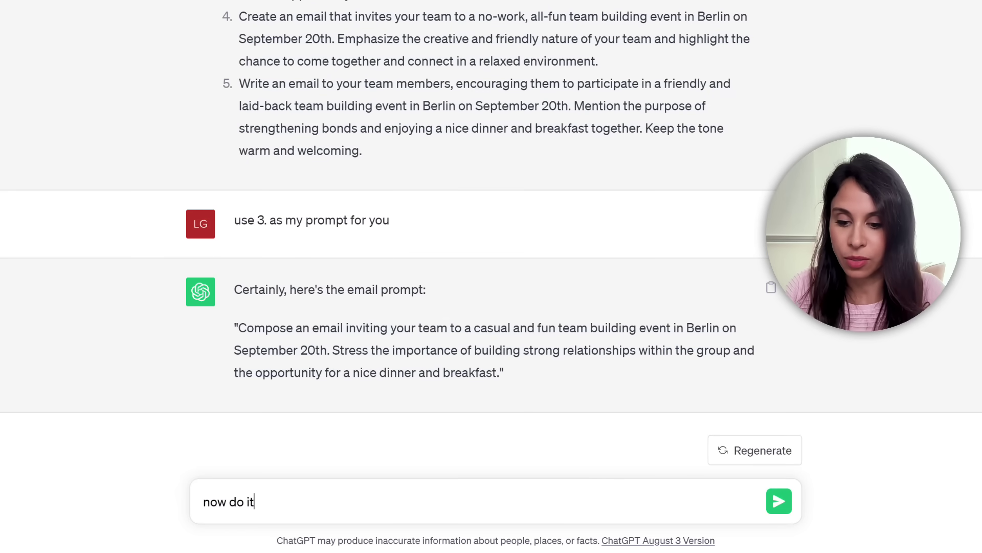
pyautogui.press('Return')
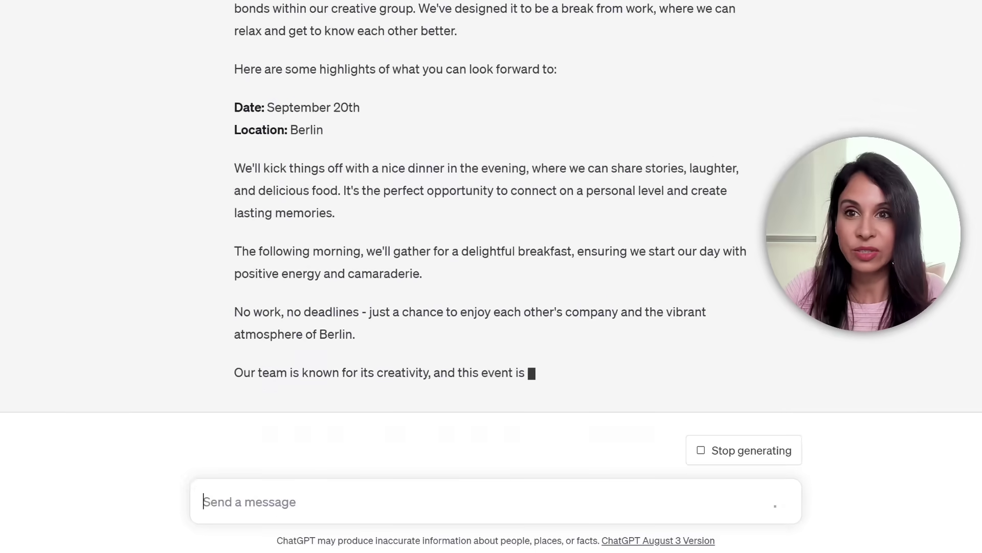
pyautogui.scroll(10, 491, 255)
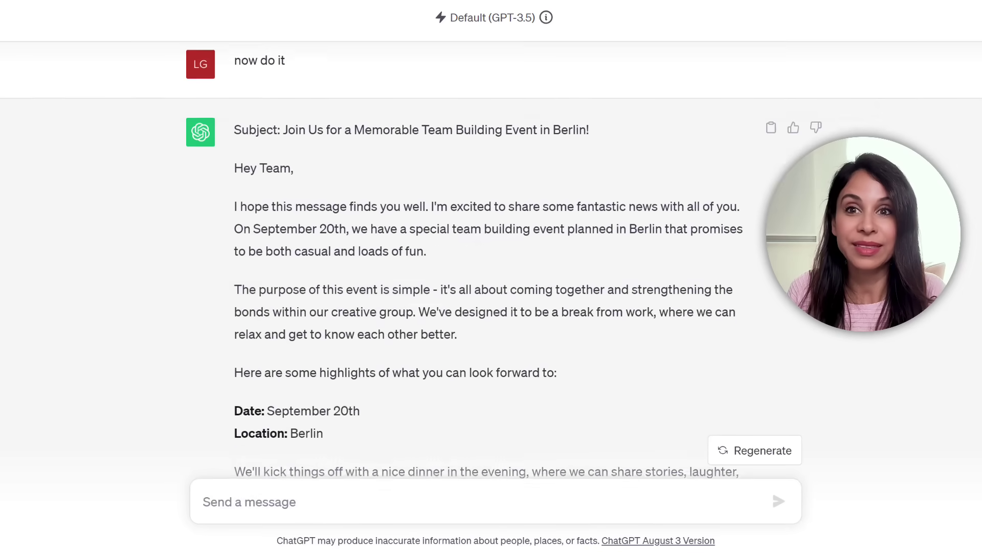
pyautogui.scroll(3, 491, 256)
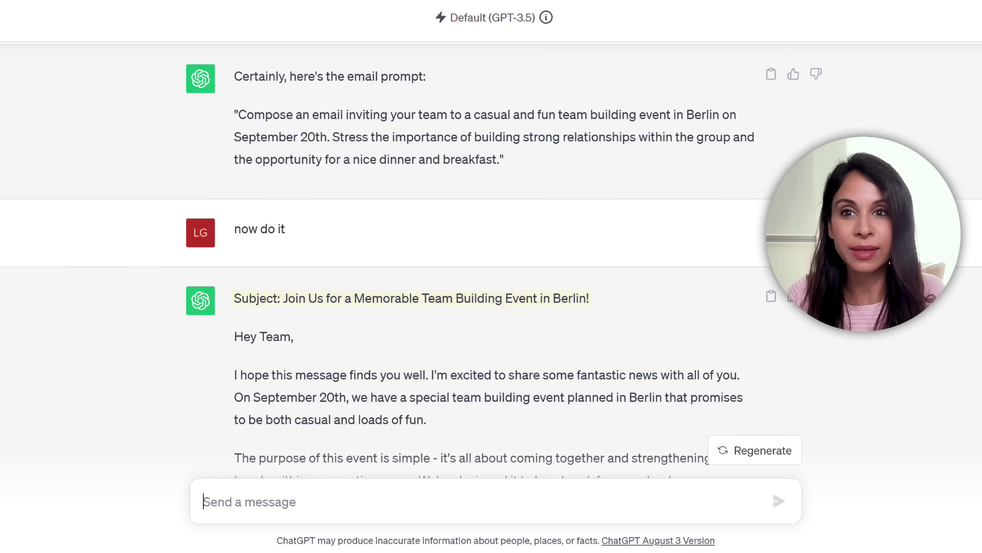
pyautogui.scroll(-3, 491, 255)
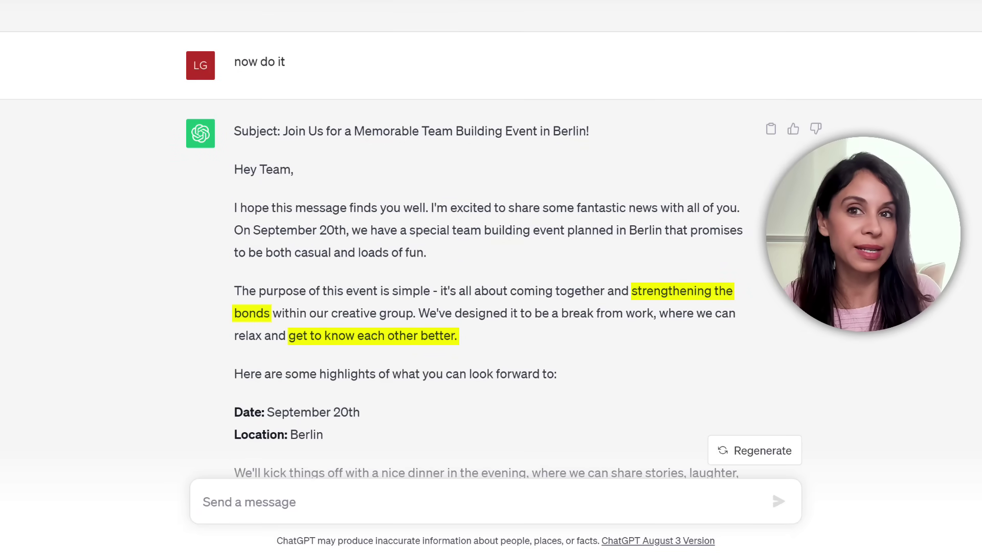
pyautogui.scroll(-2, 491, 256)
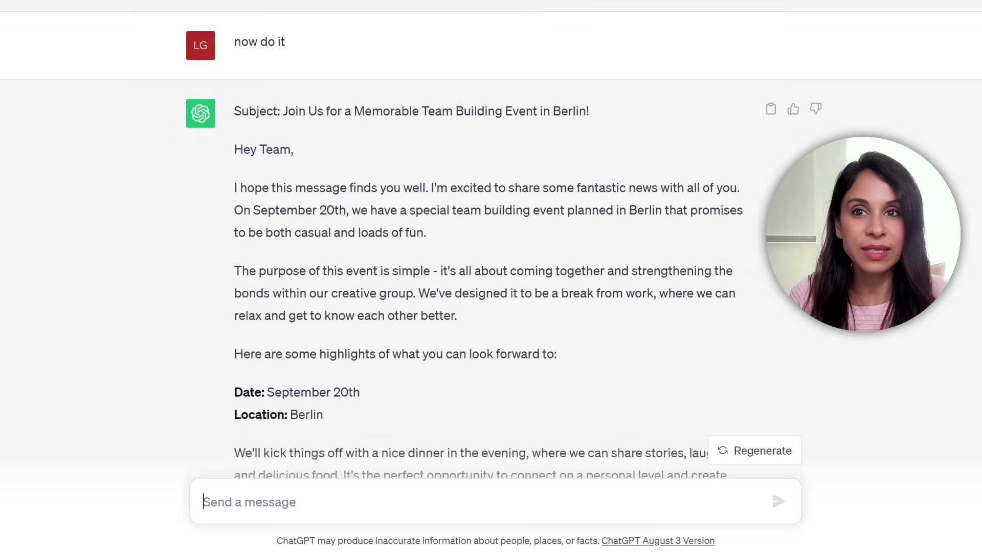
pyautogui.scroll(-5, 491, 255)
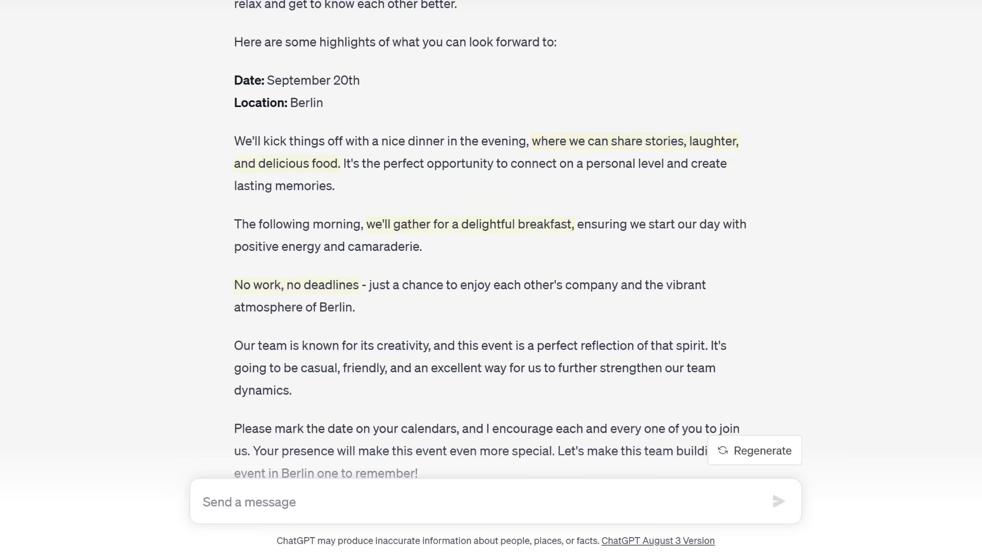
pyautogui.scroll(-3, 490, 240)
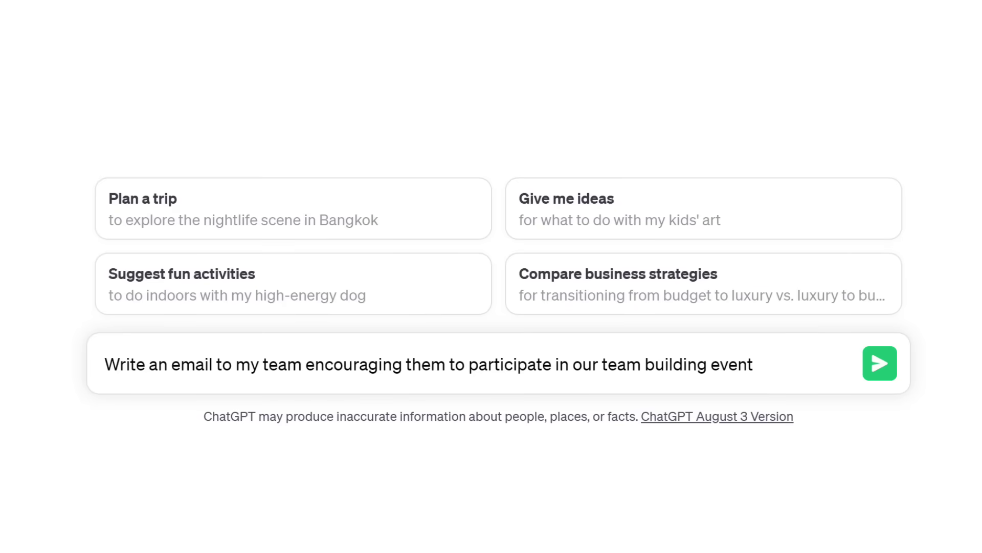
# Send the plain prompt "Write an email to my team encouraging them to participate in our team building event" in a new chat and review the email.
pyautogui.press('Return')
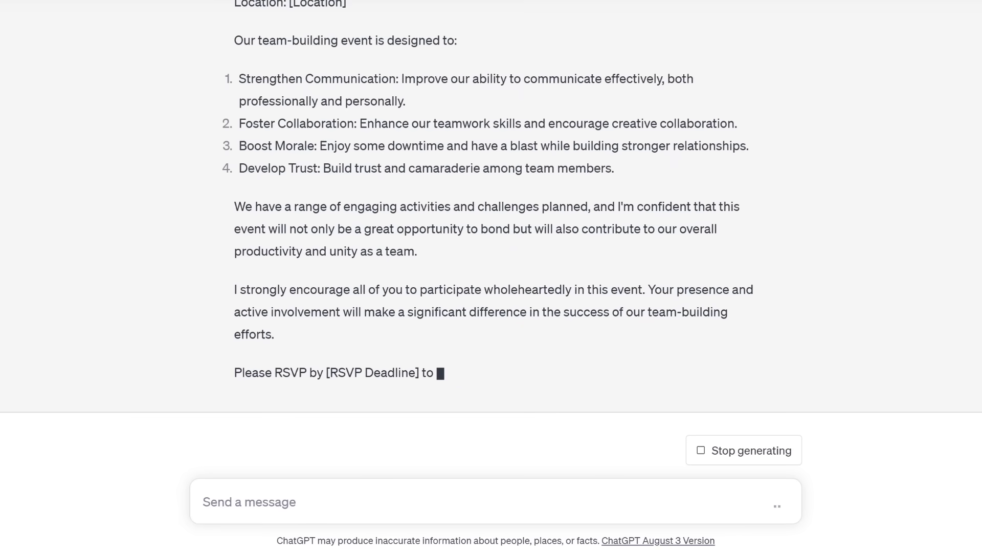
pyautogui.scroll(3, 492, 256)
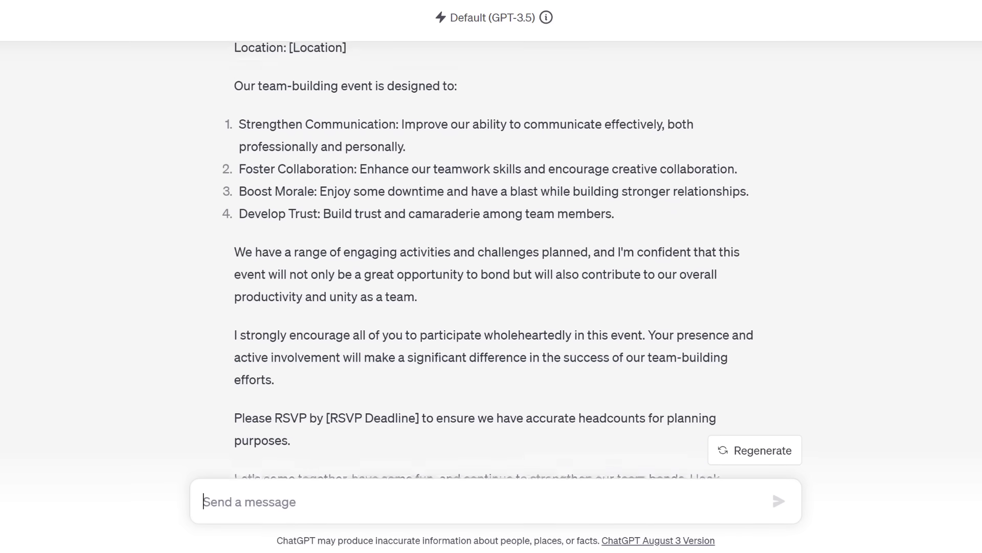
pyautogui.scroll(3, 488, 260)
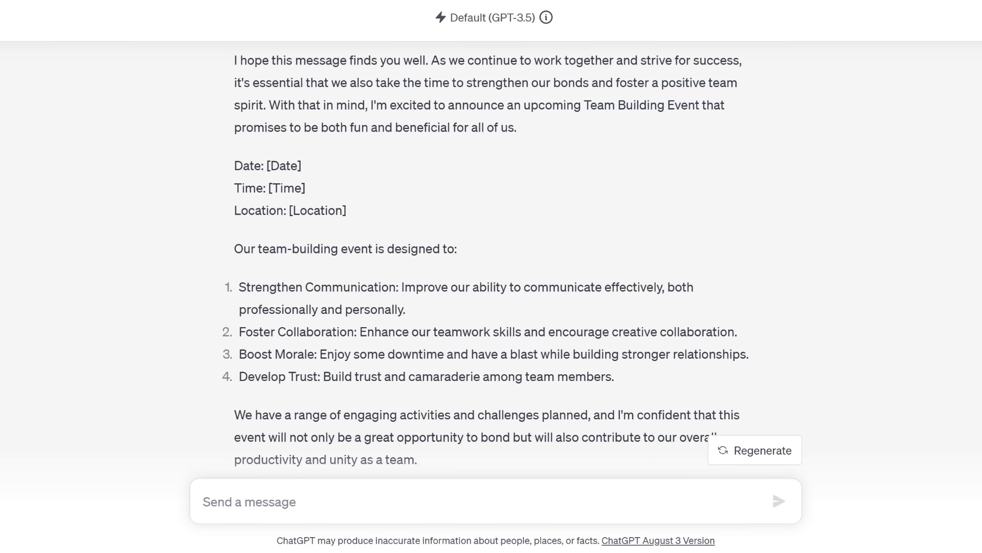
pyautogui.scroll(3, 491, 266)
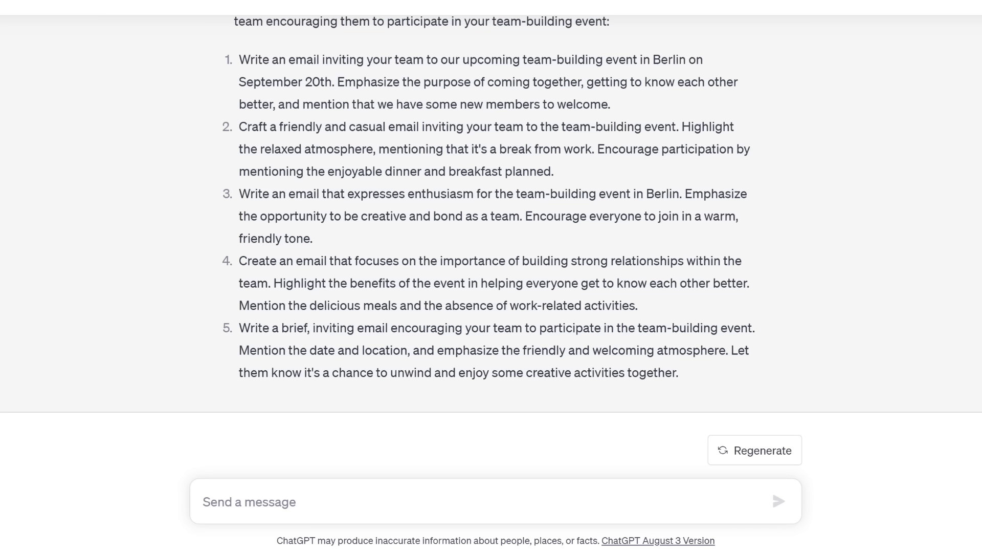
# Ask ChatGPT "why would prompt 1 work well?" and "which prompt do you find the best?" about the five email prompts.
pyautogui.write('why would prompt')
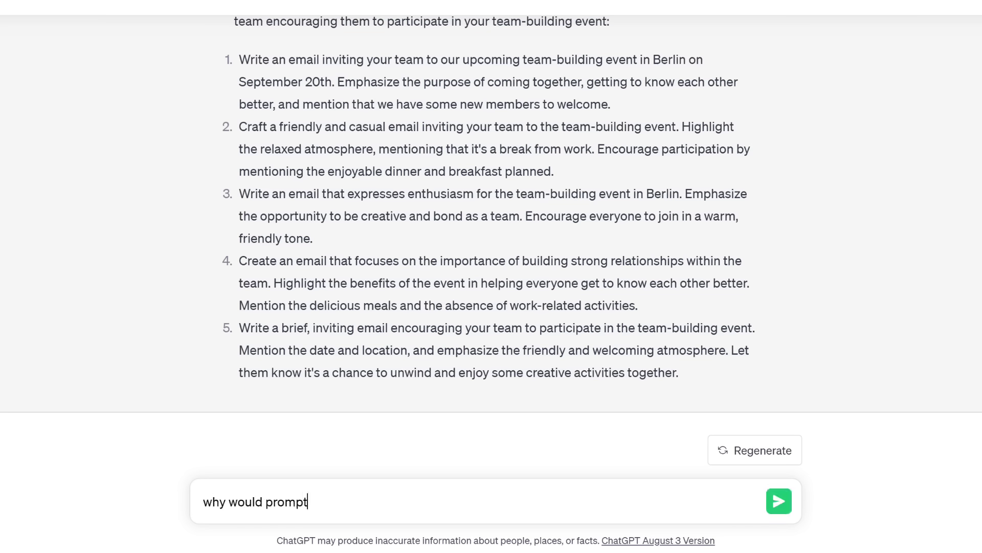
pyautogui.write(' 1 work well?')
pyautogui.press('Return')
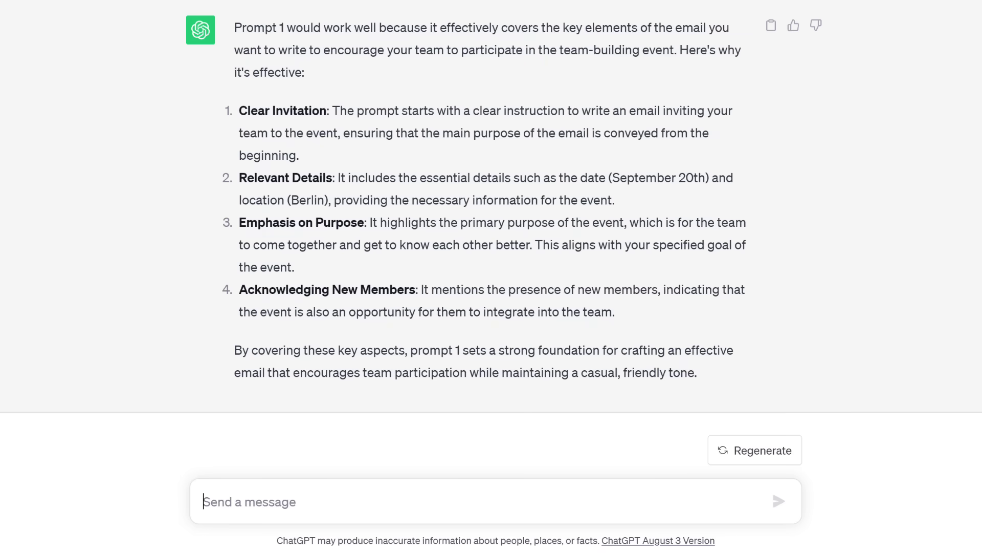
pyautogui.write('which p')
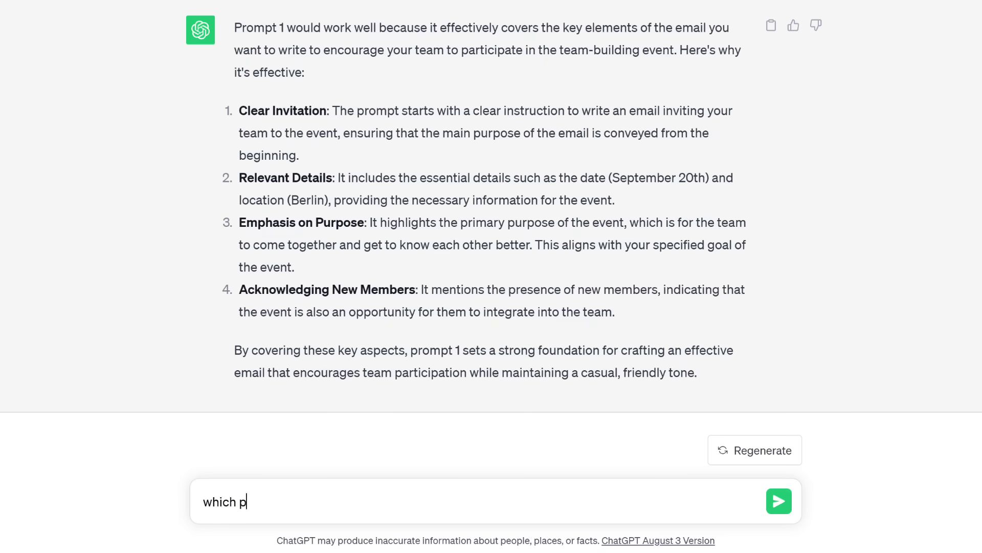
pyautogui.write('rompt do you find the best?')
pyautogui.press('Return')
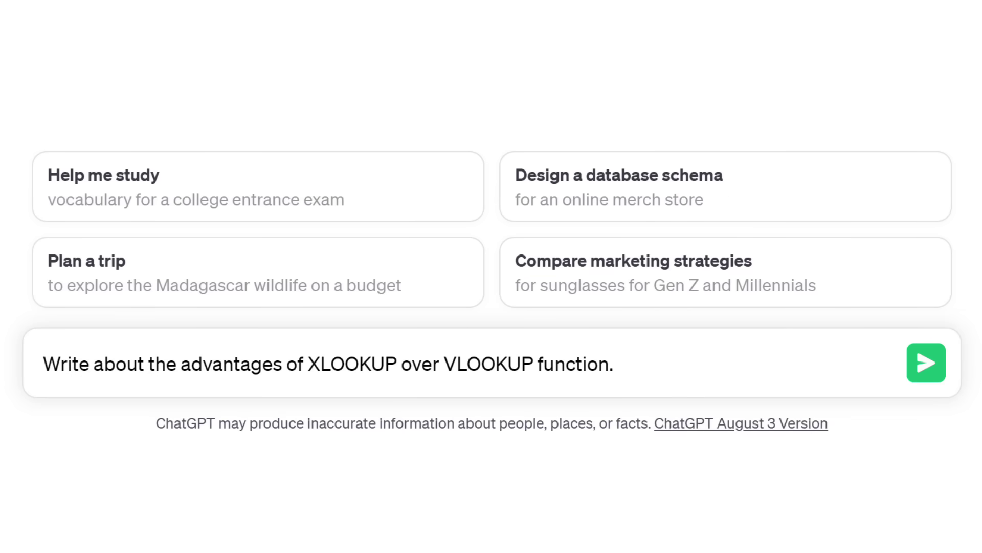
# Add "Maximum length of reply should be 500 words." to the XLOOKUP over VLOOKUP prompt and send it.
pyautogui.write('Maximum length of reply should')
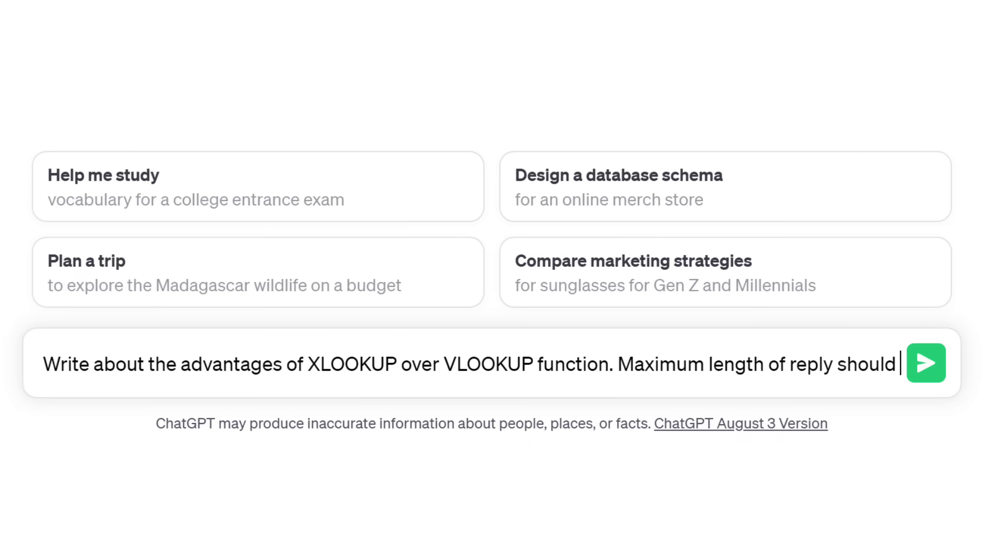
pyautogui.write('be 500 wo')
pyautogui.press('Return')
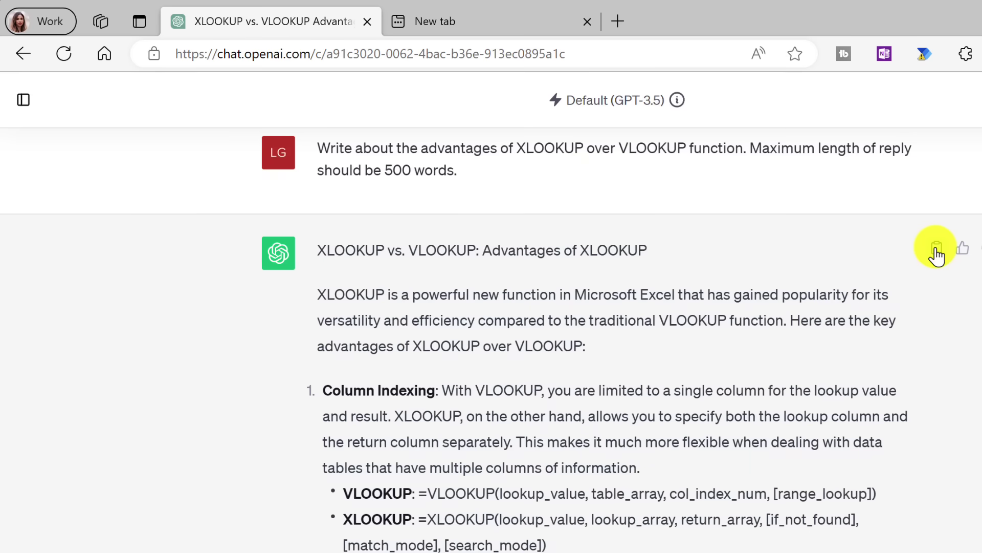
# Copy the XLOOKUP vs. VLOOKUP reply and paste it into a new Word document opened from word.new.
pyautogui.click(937, 251)
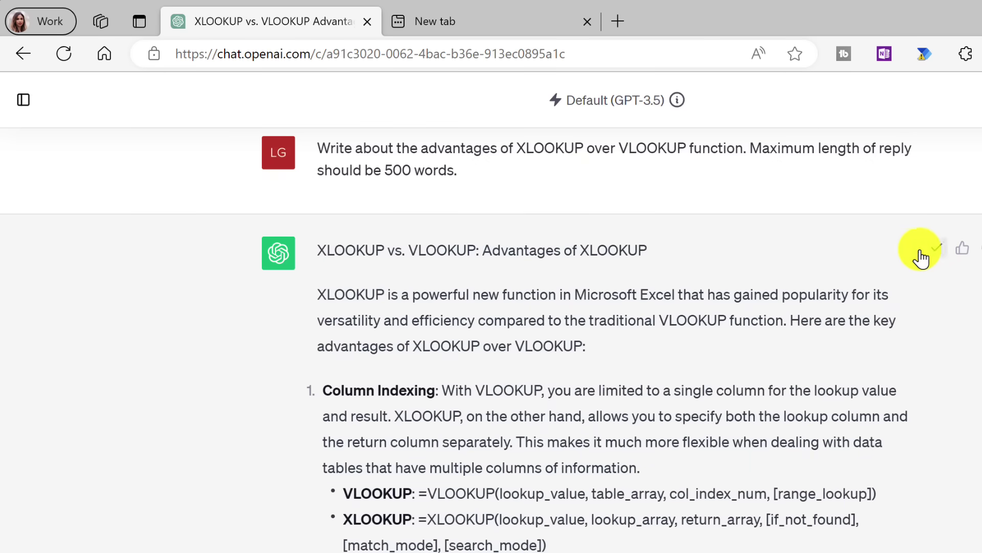
pyautogui.click(475, 23)
pyautogui.write('word.new')
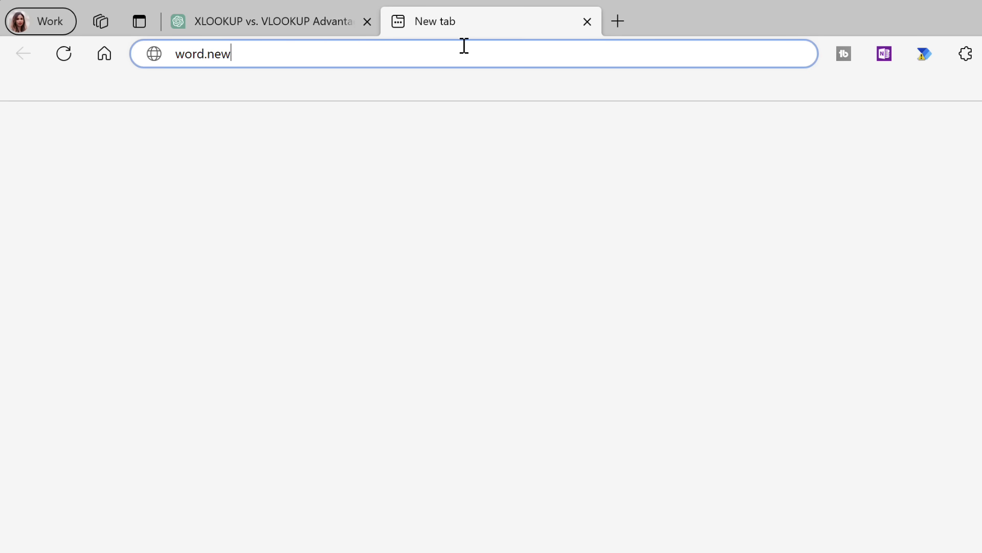
pyautogui.press('Return')
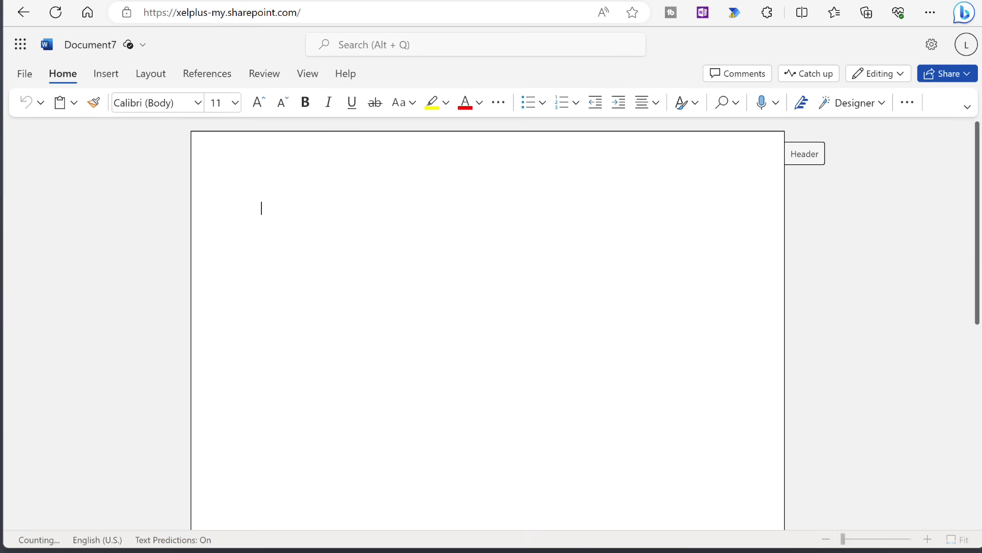
pyautogui.hotkey('ctrl', 'v')
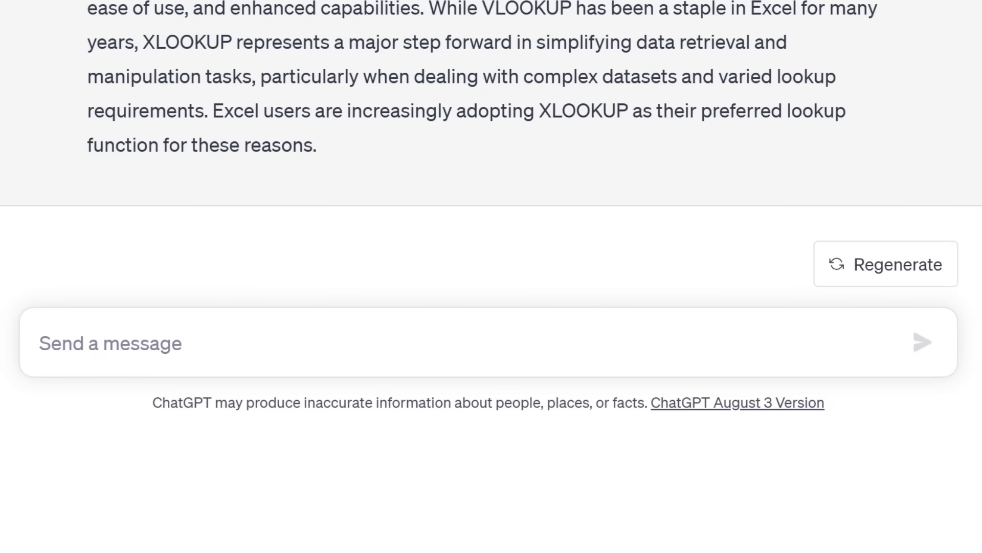
# Send ChatGPT the follow-up "Now say the same thing more concise and briefer using only 60% as many words".
pyautogui.click(56, 344)
pyautogui.hotkey('ctrl', 'v')
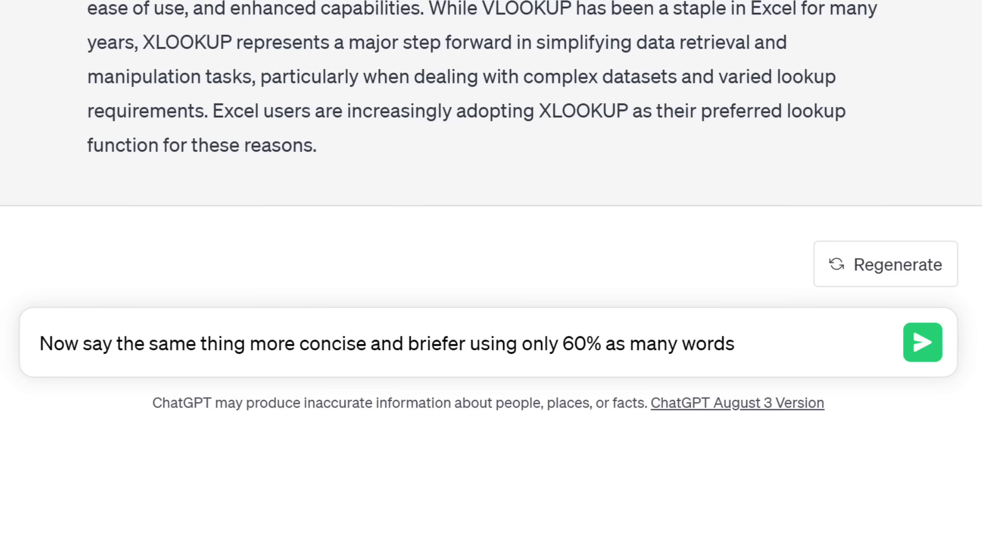
pyautogui.press('Return')
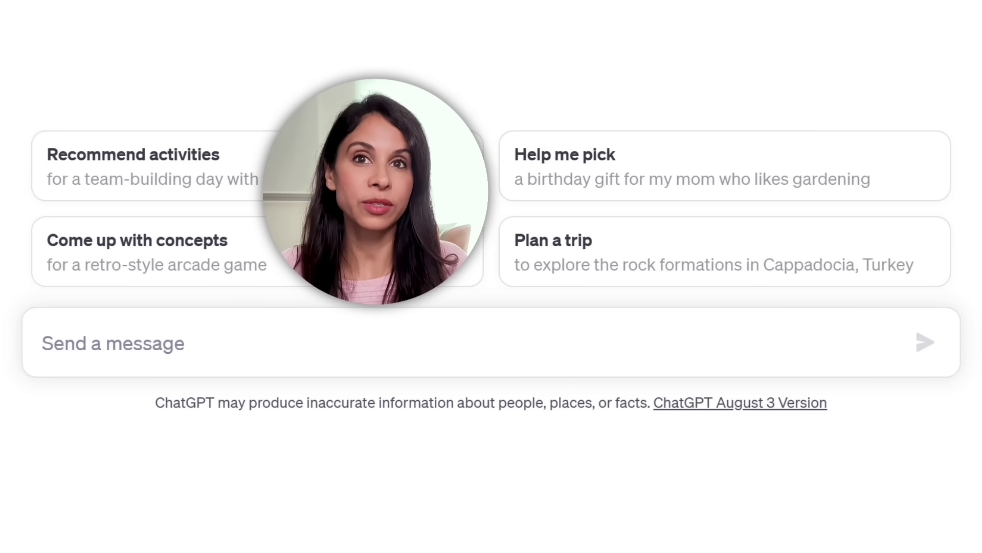
# Ask ChatGPT for a table of the FIFA world cup winners between 1990 to 2018, with headings year, winner, and runners-up.
pyautogui.click(55, 344)
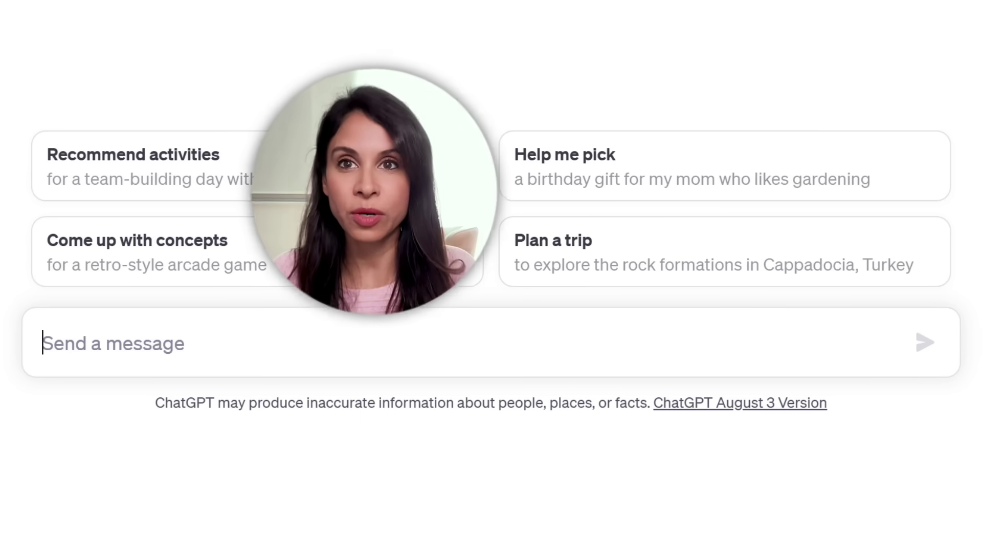
pyautogui.hotkey('ctrl', 'v')
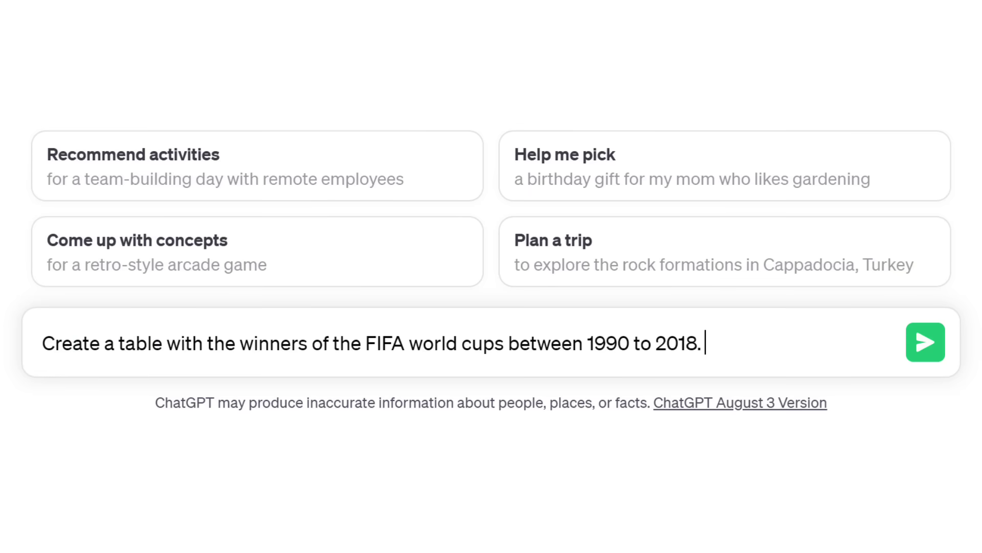
pyautogui.hotkey('ctrl', 'v')
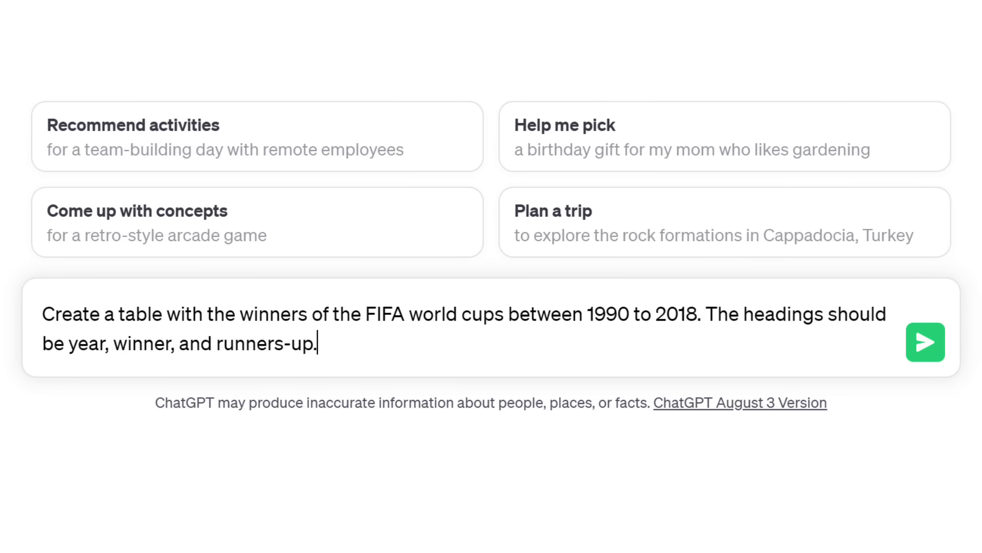
pyautogui.press('Return')
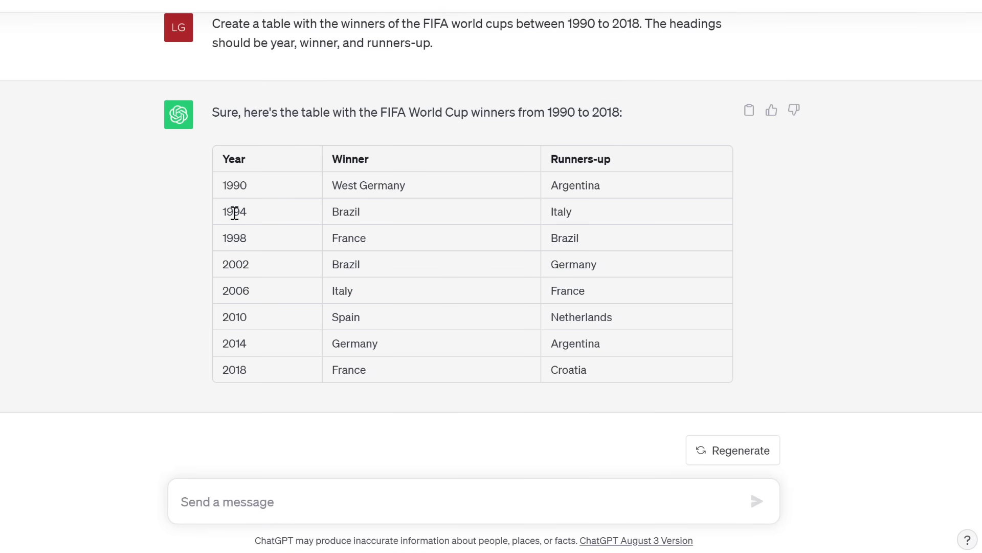
# Copy the whole World Cup winners table and paste it into a blank Excel sheet at cell A1.
pyautogui.moveTo(247, 170); pyautogui.dragTo(600, 360)
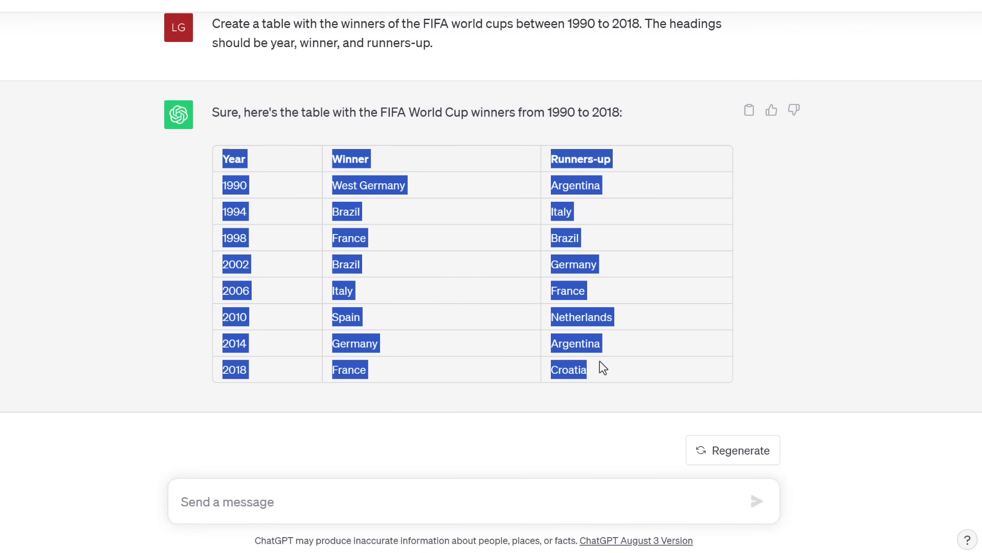
pyautogui.hotkey('ctrl', 'c')
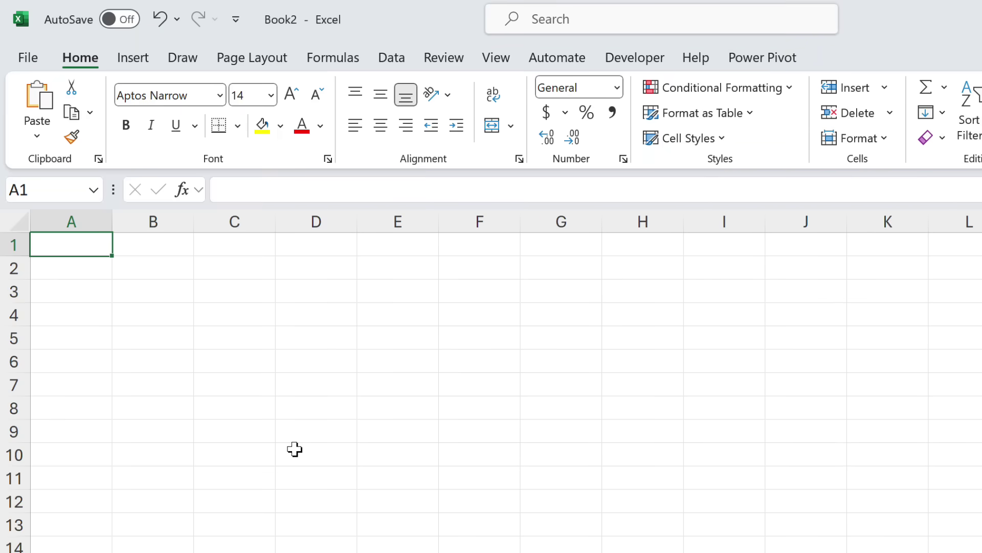
pyautogui.hotkey('ctrl', 'v')
# Send ChatGPT "output as csv" and paste the CSV text into an empty Notepad document.
pyautogui.click(86, 363)
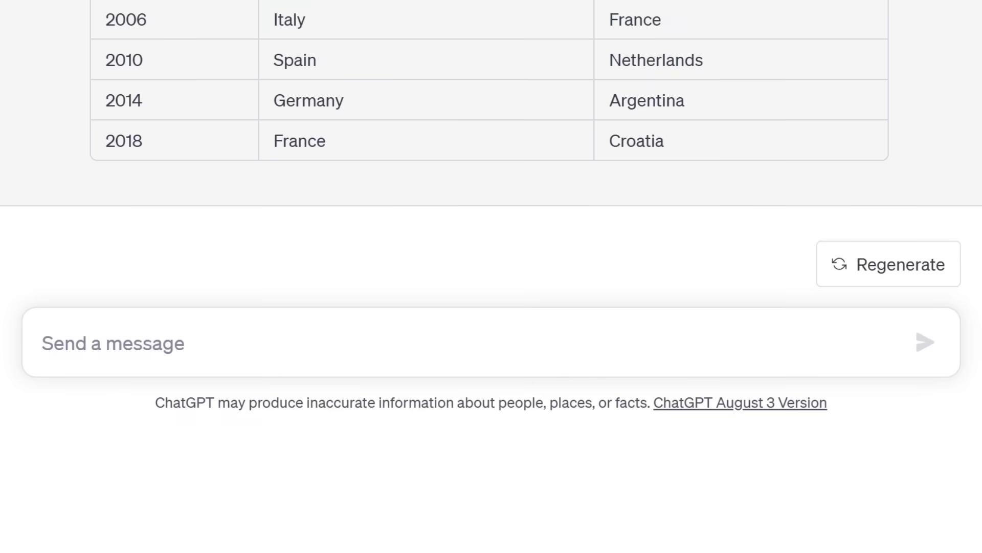
pyautogui.write('output as')
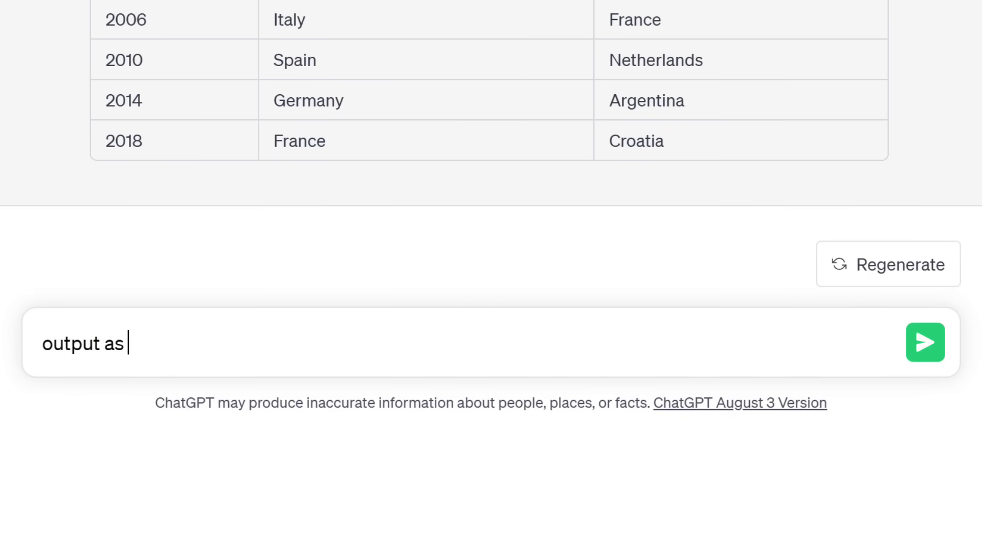
pyautogui.write(' csv')
pyautogui.press('Return')
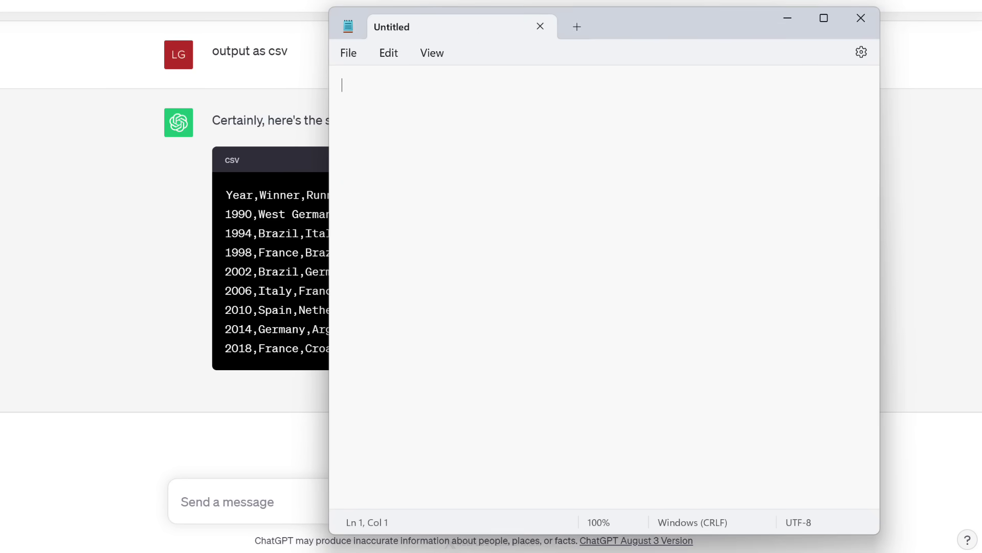
pyautogui.hotkey('ctrl', 'v')
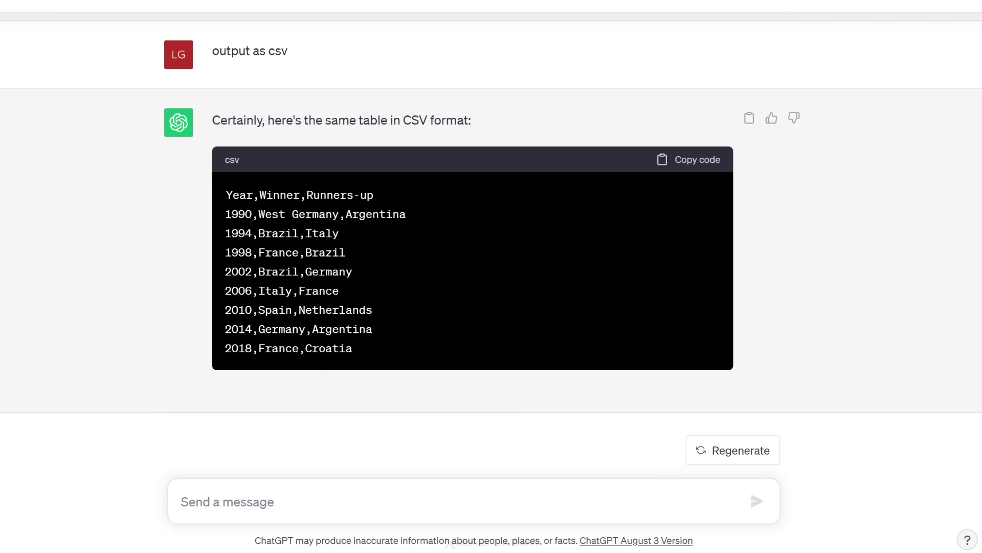
# Send ChatGPT "output as html" and copy the HTML code of the table.
pyautogui.write('output as html')
pyautogui.press('Return')
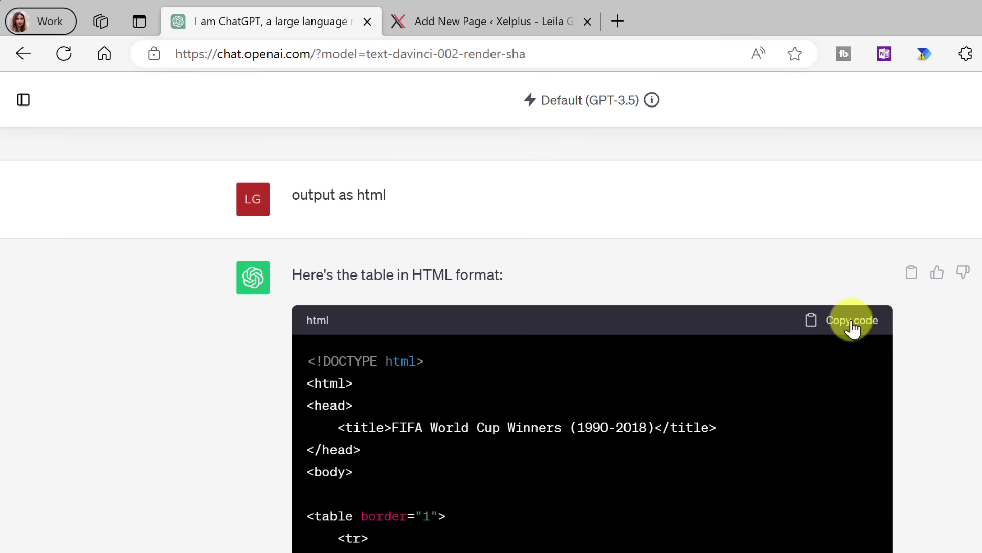
pyautogui.click(850, 323)
# Switch to the new WordPress page, paste the code into its HTML block, and preview the table.
pyautogui.click(526, 28)
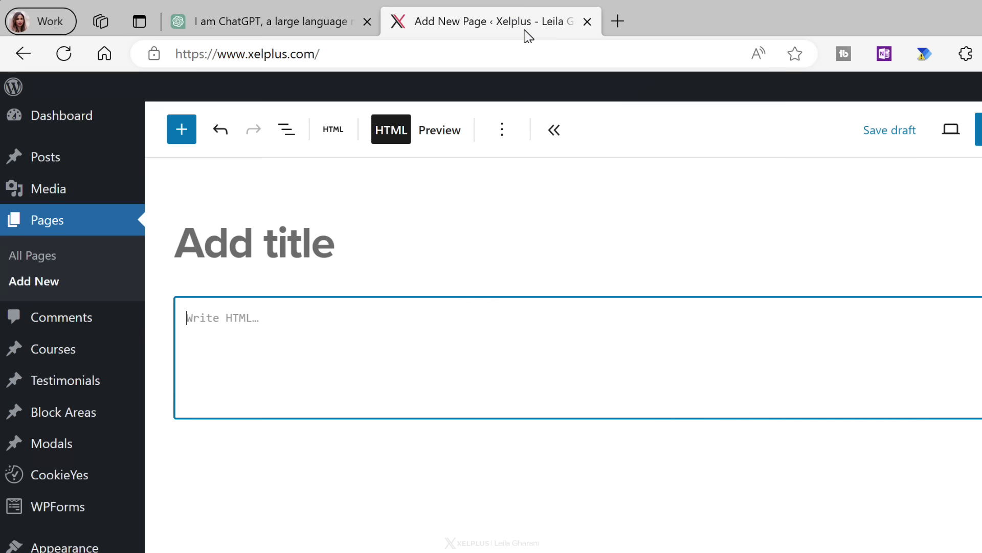
pyautogui.hotkey('ctrl', 'v')
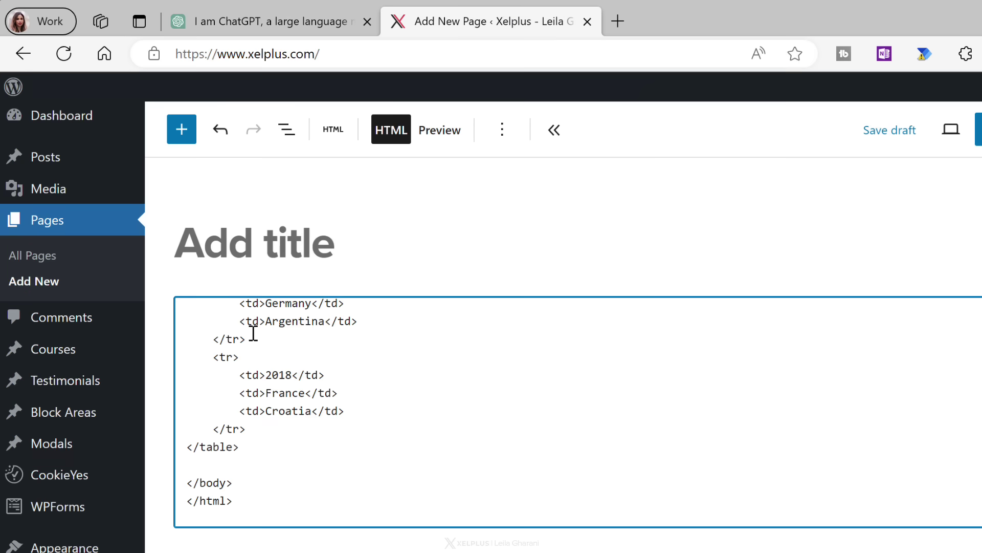
pyautogui.click(440, 131)
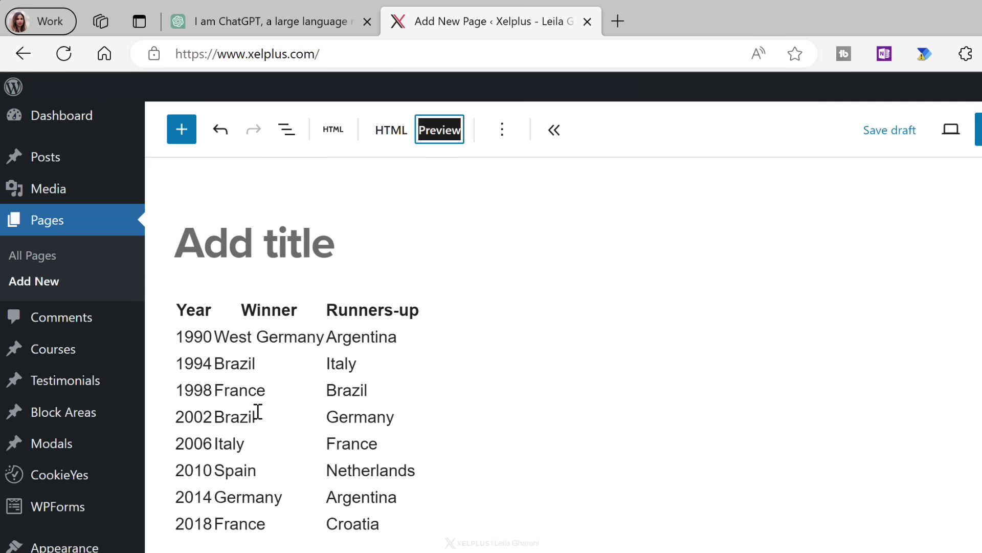
# Return to ChatGPT and ask it to "add thin borders and spacing" to the HTML table.
pyautogui.click(311, 32)
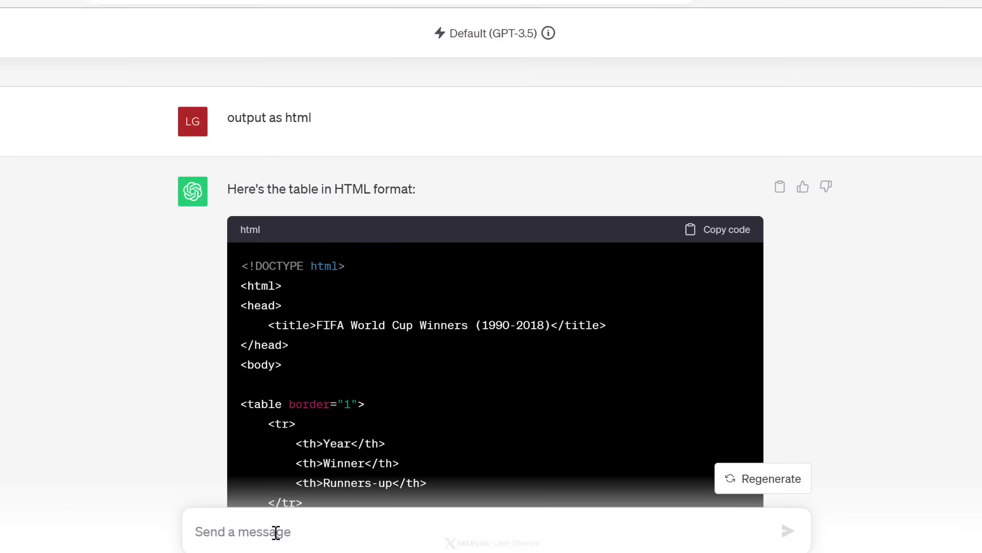
pyautogui.write('add thin')
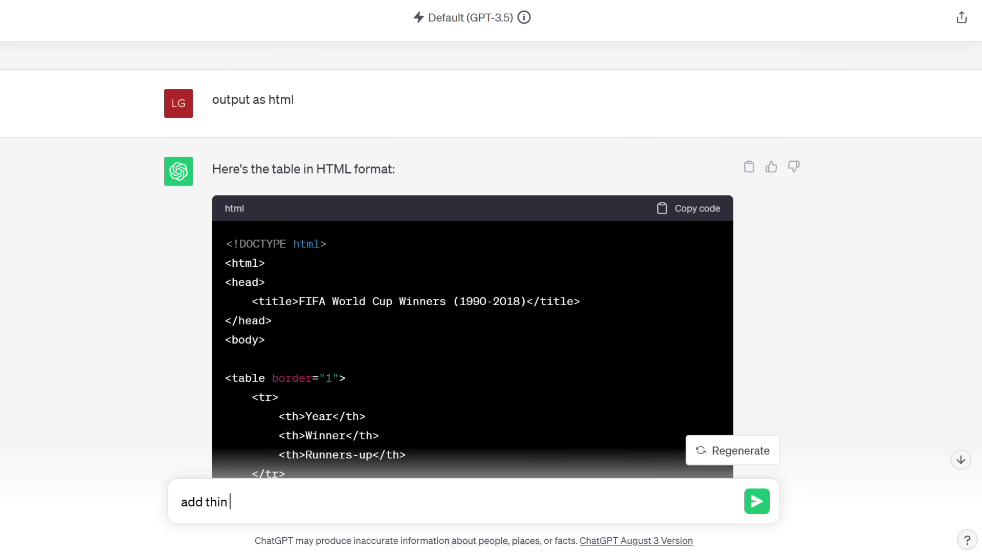
pyautogui.write(' borders and spacing')
pyautogui.press('Return')
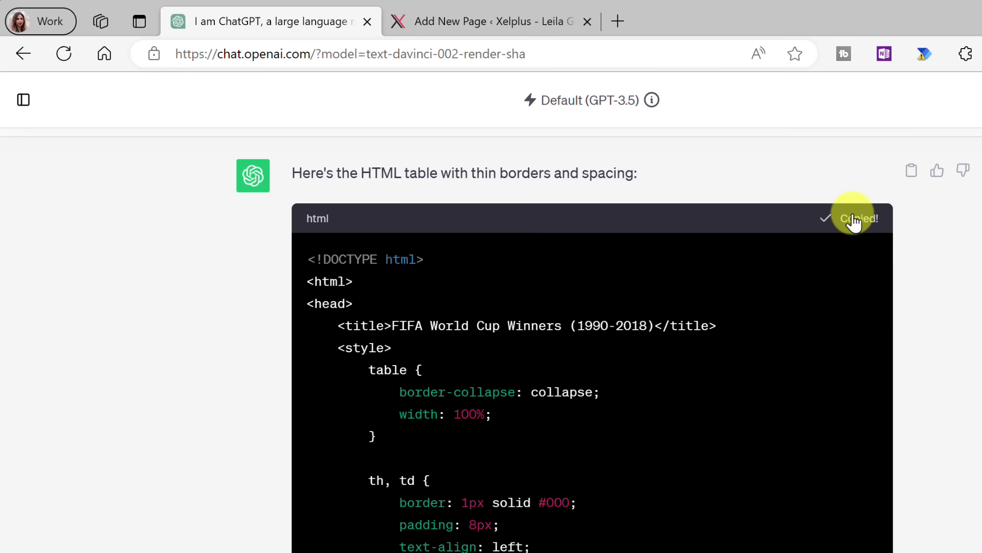
# Replace the code in the WordPress HTML block with the bordered table version and preview it.
pyautogui.click(408, 22)
pyautogui.hotkey('ctrl', 'v')
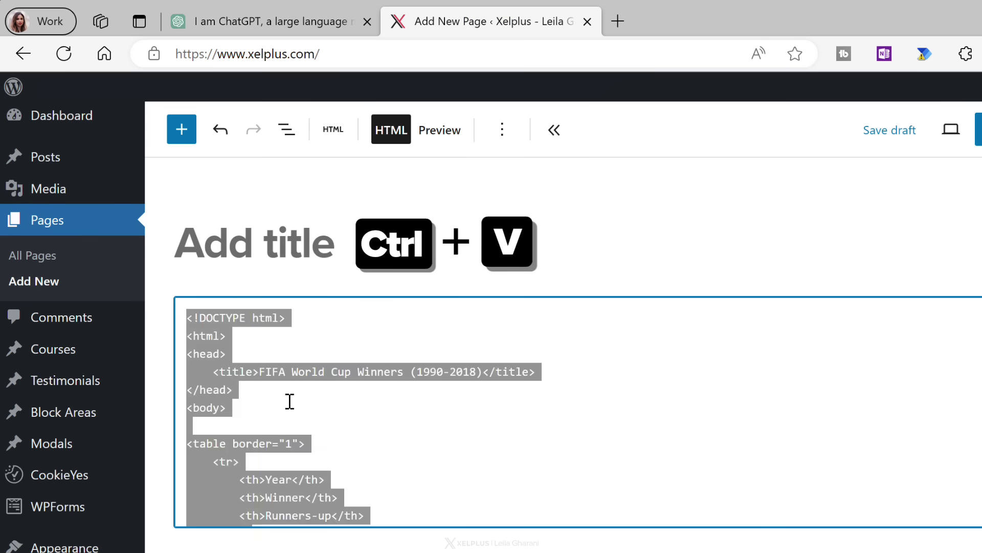
pyautogui.click(440, 130)
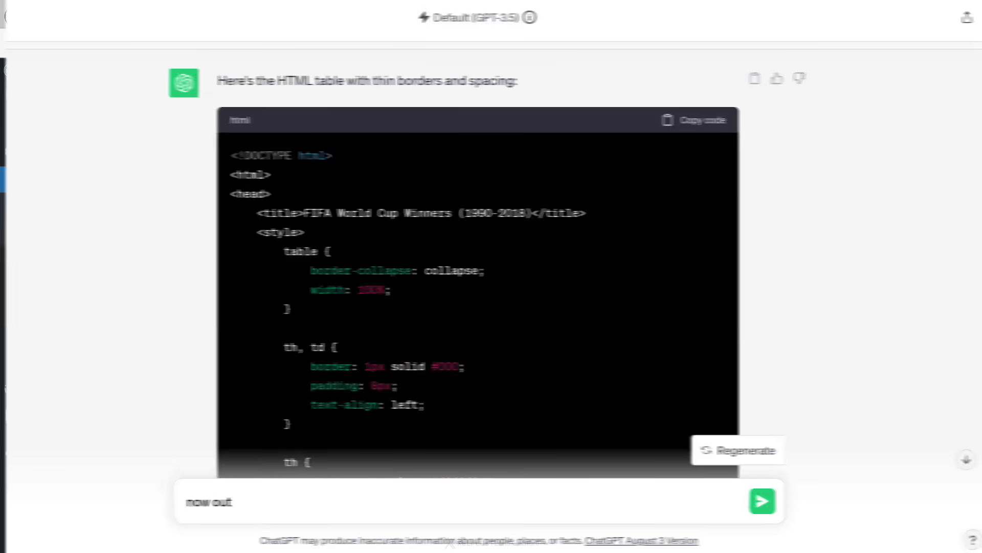
# Ask ChatGPT to "now output as a panda's dataframe" for the World Cup winners table.
pyautogui.write("put as a panda's datafr")
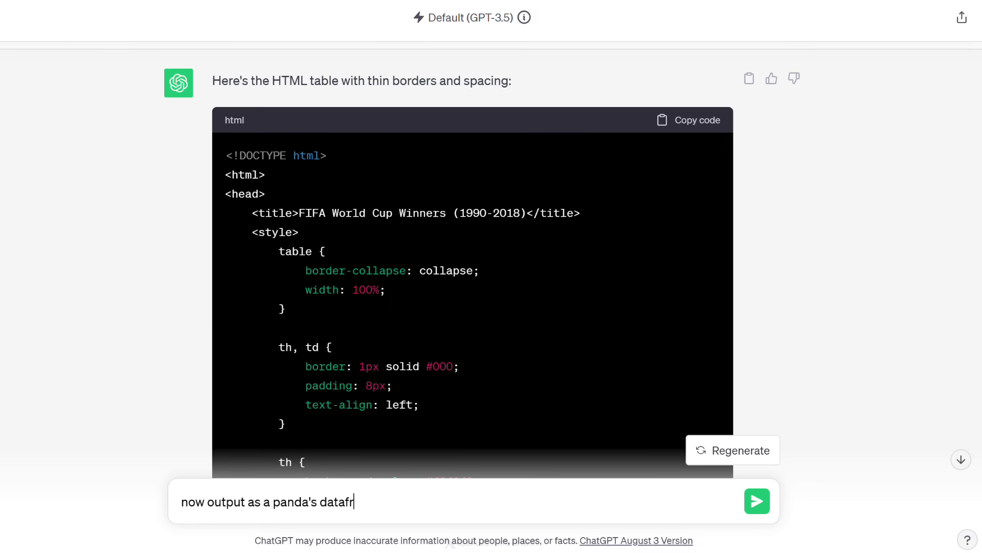
pyautogui.write('ame')
pyautogui.press('Return')
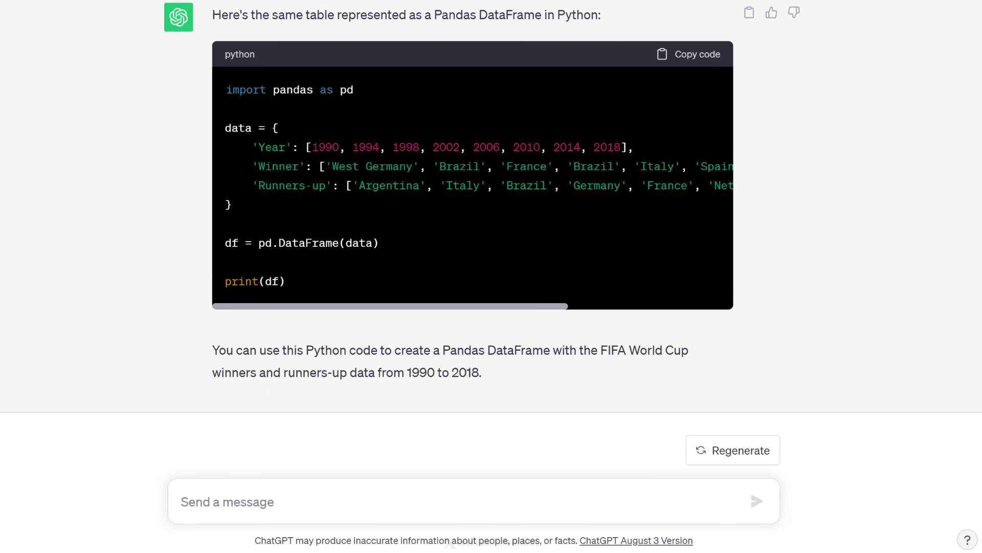